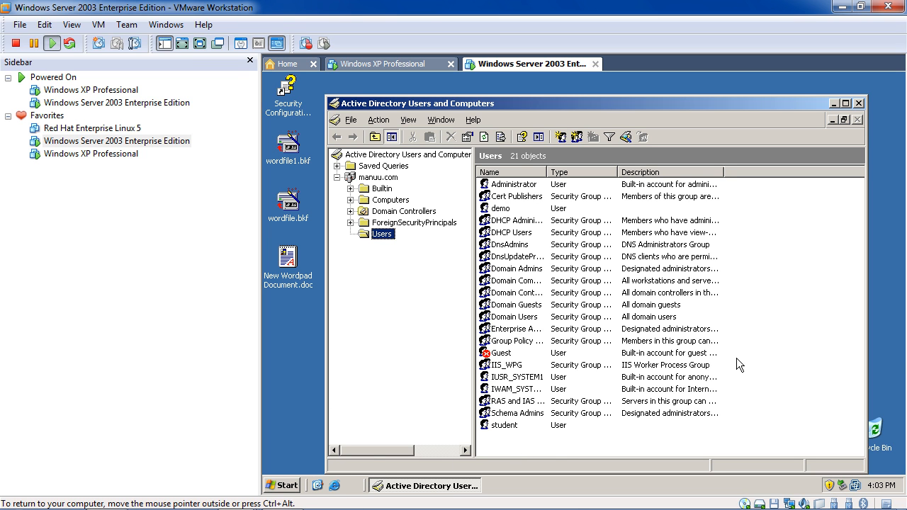
Open the Start menu over the manuu.com Users container view.
{"action": "left_click", "coordinate": [281, 485]}
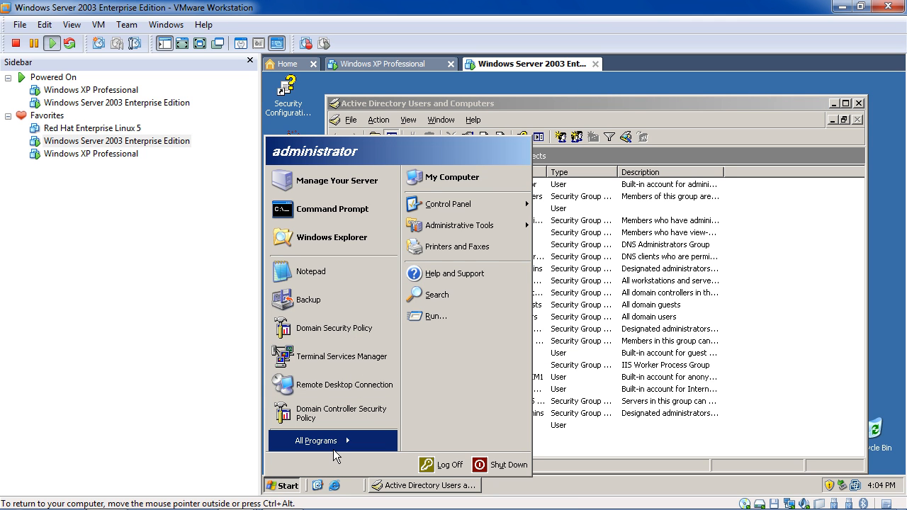
Confirm domain controller password complexity stays Enabled, then close Domain Controller Security Settings.
{"action": "mouse_move", "coordinate": [333, 448]}
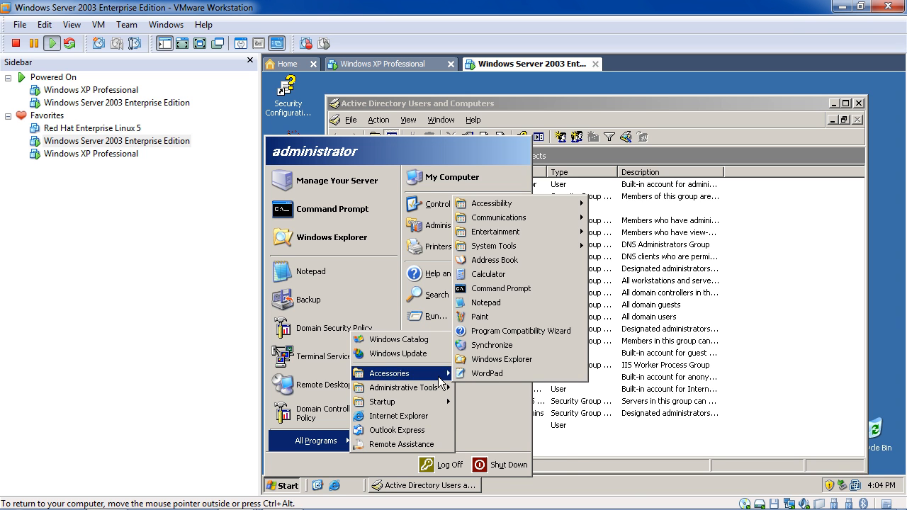
{"action": "mouse_move", "coordinate": [440, 389]}
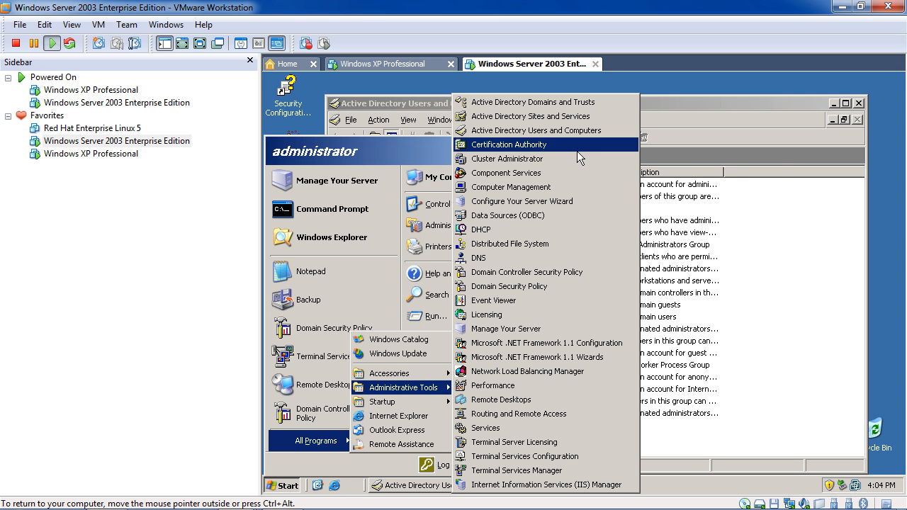
{"action": "left_click", "coordinate": [583, 272]}
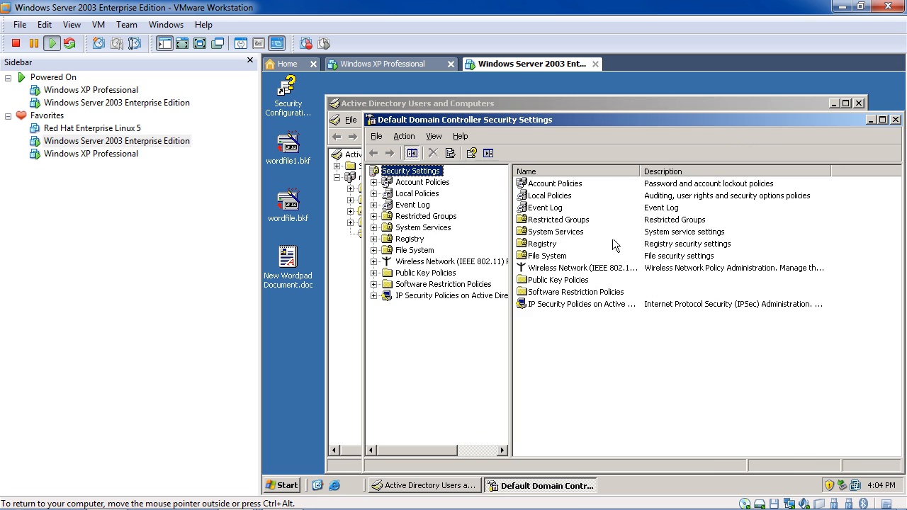
{"action": "double_click", "coordinate": [552, 186]}
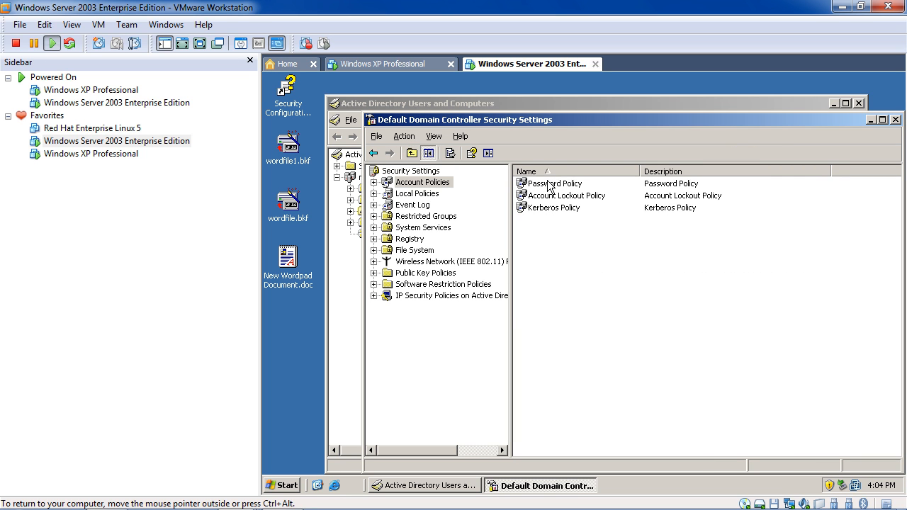
{"action": "double_click", "coordinate": [601, 185]}
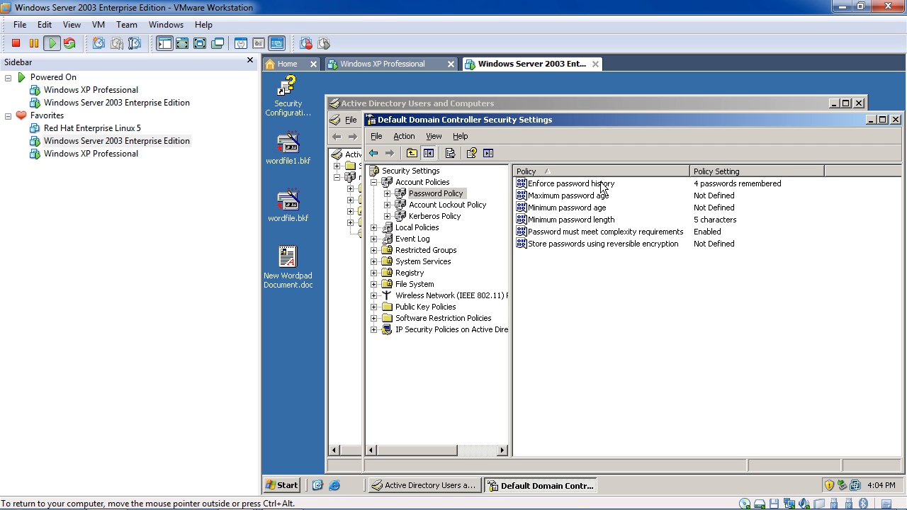
{"action": "double_click", "coordinate": [641, 234]}
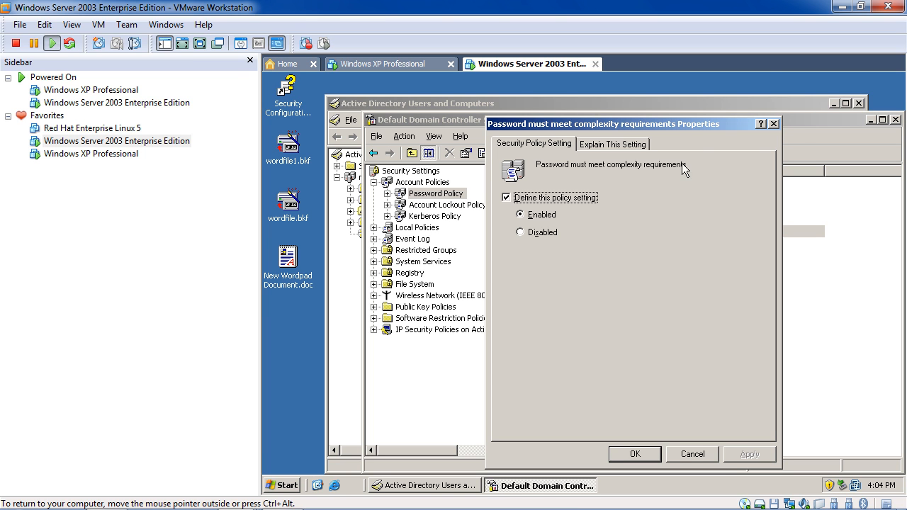
{"action": "left_click", "coordinate": [634, 453]}
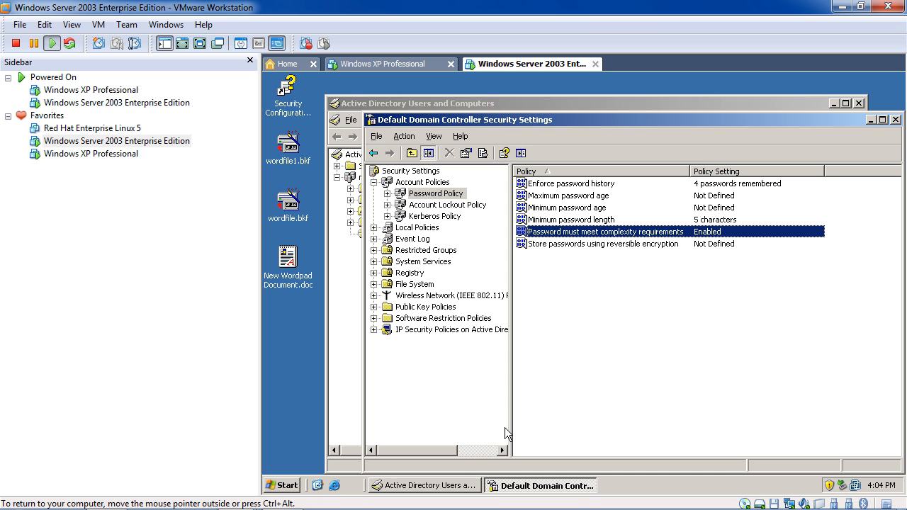
{"action": "left_click", "coordinate": [895, 119]}
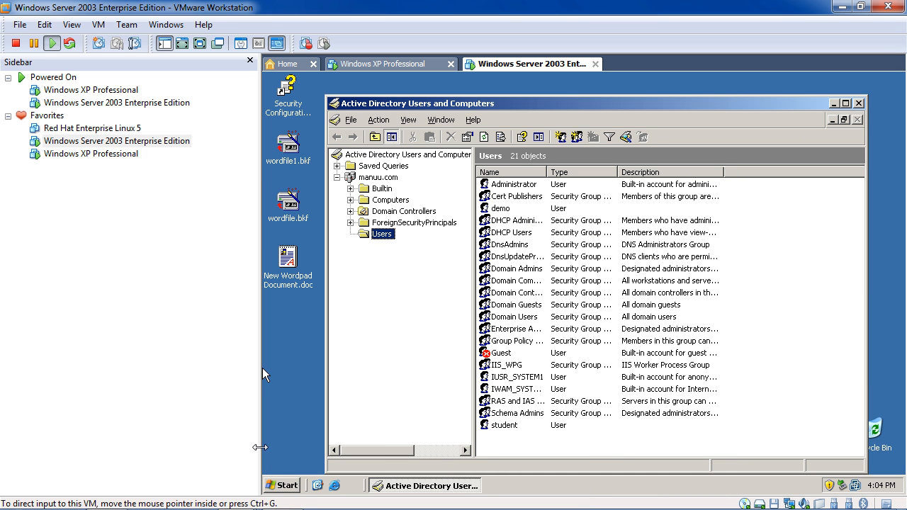
Open Domain Security Policy at Account Policies > Password Policy.
{"action": "left_click", "coordinate": [275, 485]}
{"action": "mouse_move", "coordinate": [317, 441]}
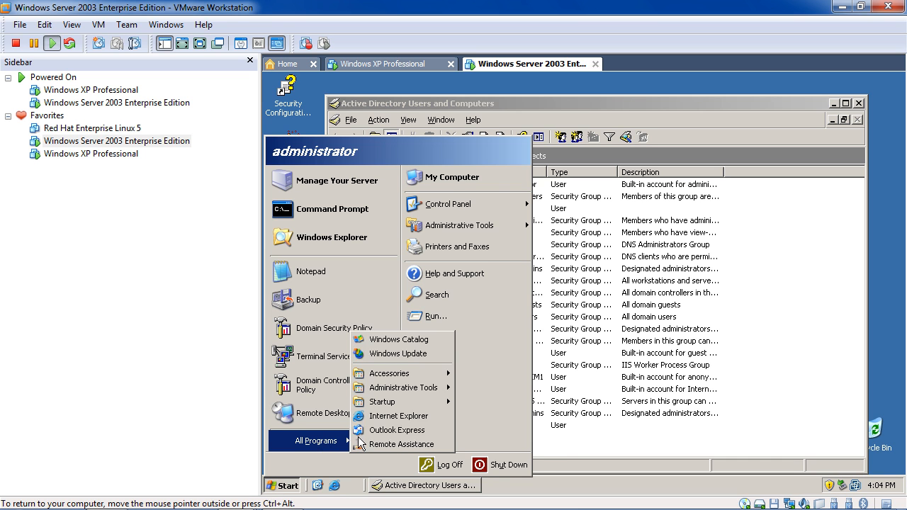
{"action": "mouse_move", "coordinate": [431, 387]}
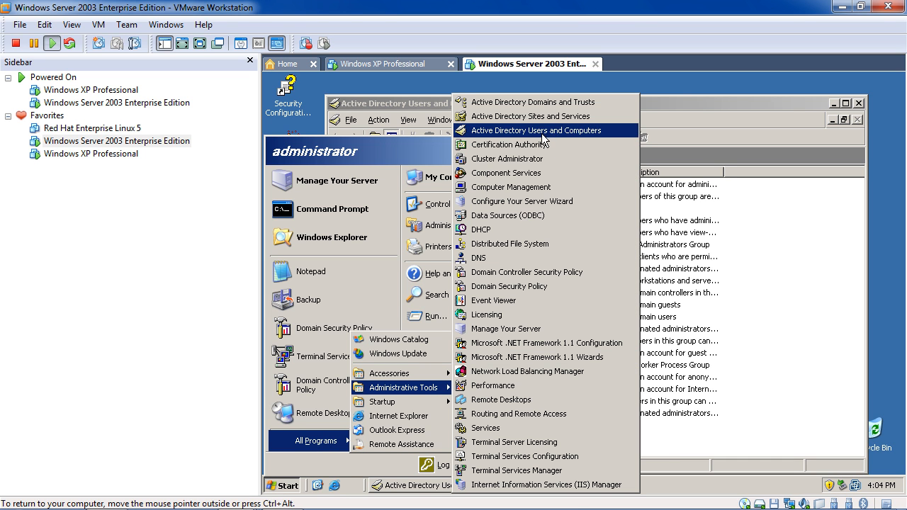
{"action": "left_click", "coordinate": [518, 287]}
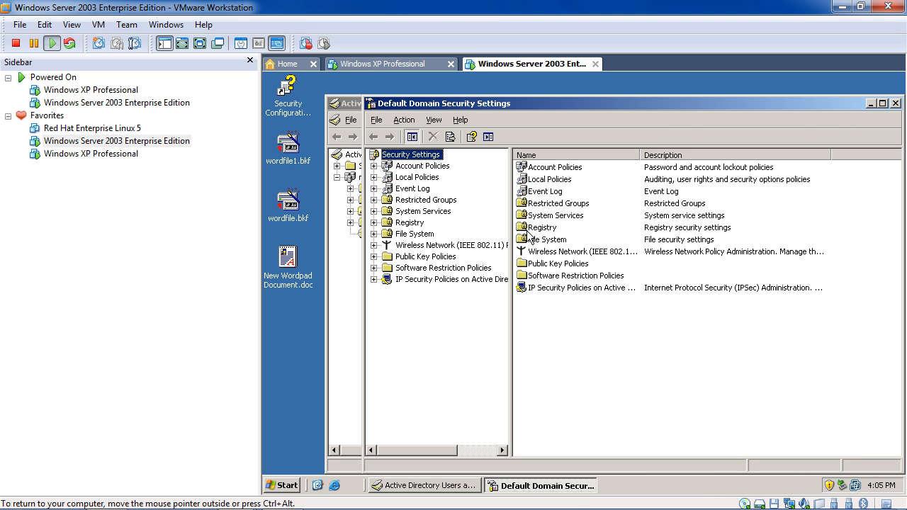
{"action": "left_click", "coordinate": [544, 178]}
{"action": "key", "text": "Up"}
{"action": "key", "text": "Return"}
{"action": "key", "text": "Down"}
{"action": "key", "text": "Return"}
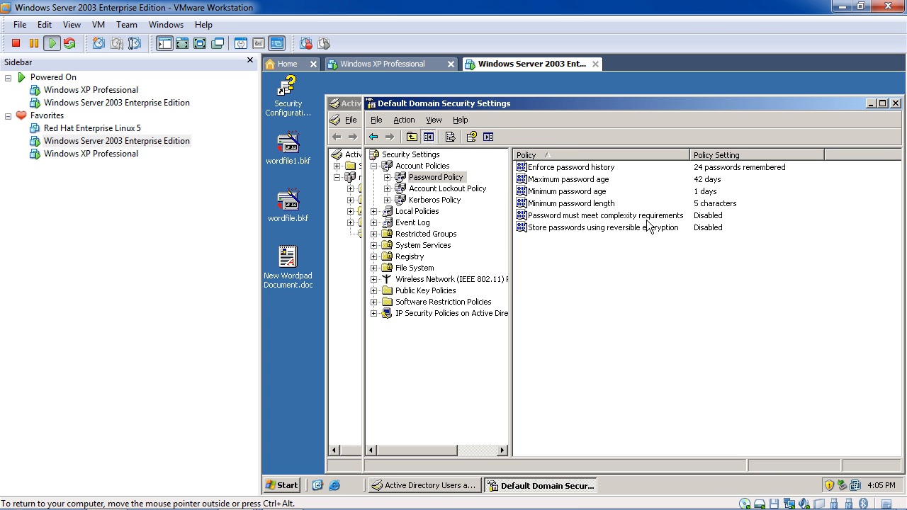
Set the domain password complexity requirement to Disabled and close the policy window.
{"action": "double_click", "coordinate": [693, 218]}
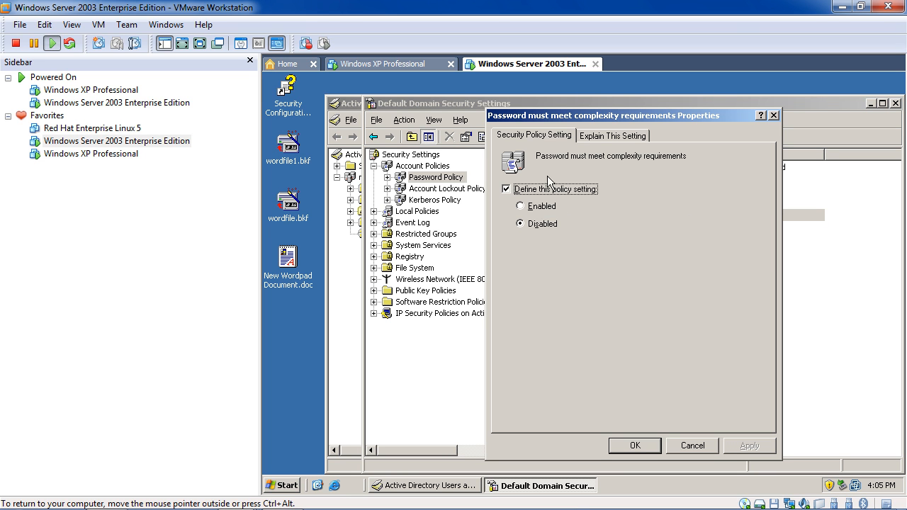
{"action": "left_click", "coordinate": [636, 449]}
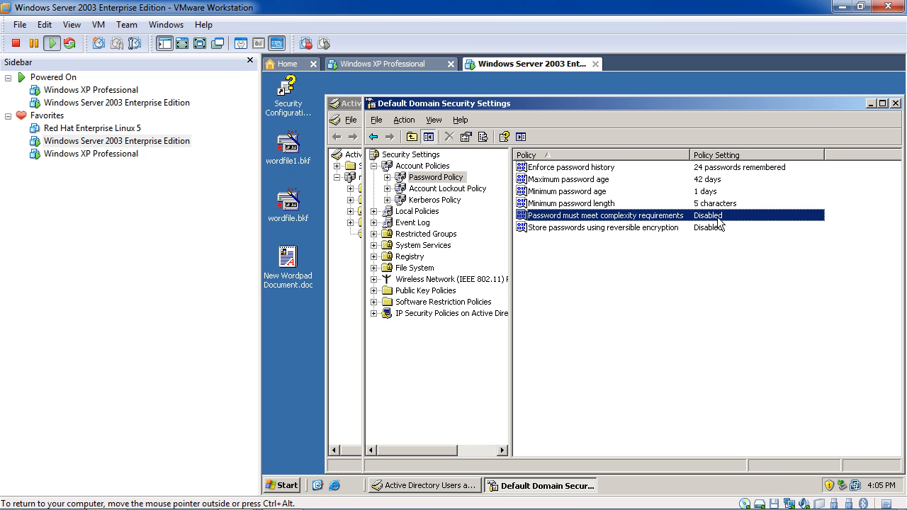
{"action": "left_click", "coordinate": [896, 104]}
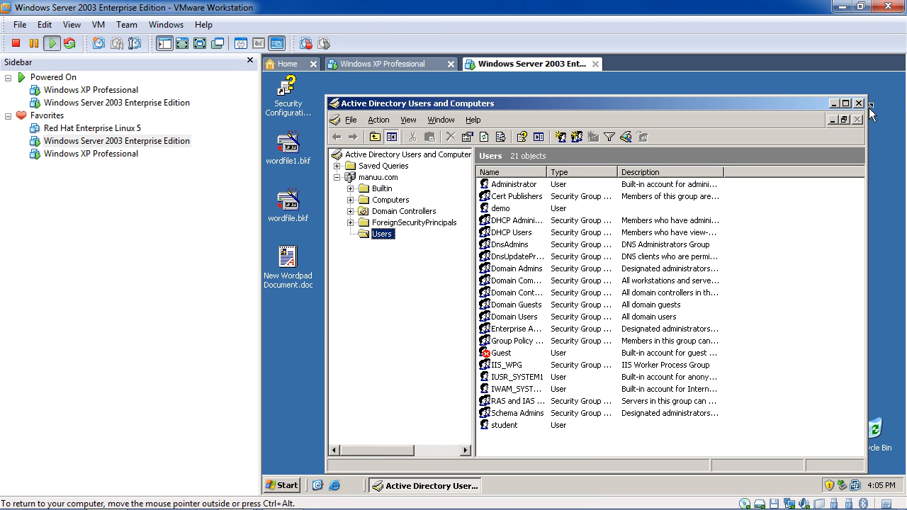
Launch cmd from Run and run gpupdate to refresh user and computer policy.
{"action": "left_click", "coordinate": [282, 485]}
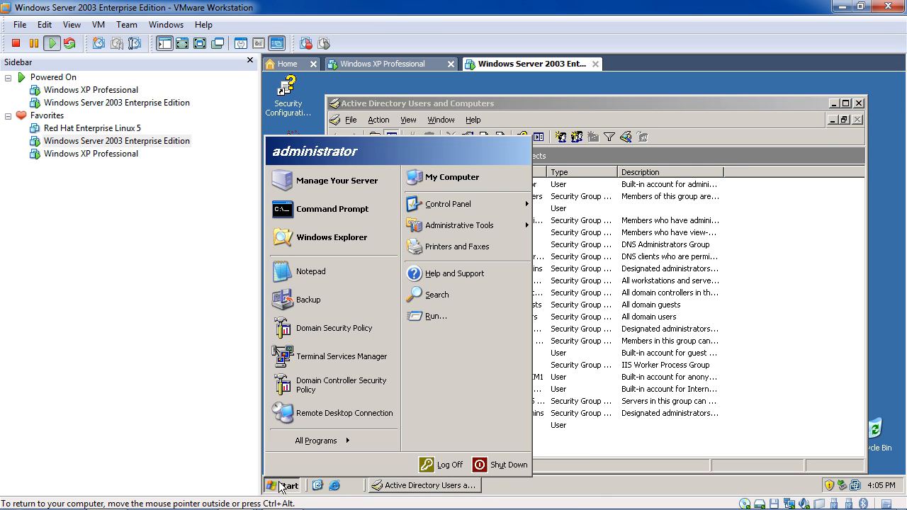
{"action": "left_click", "coordinate": [484, 315]}
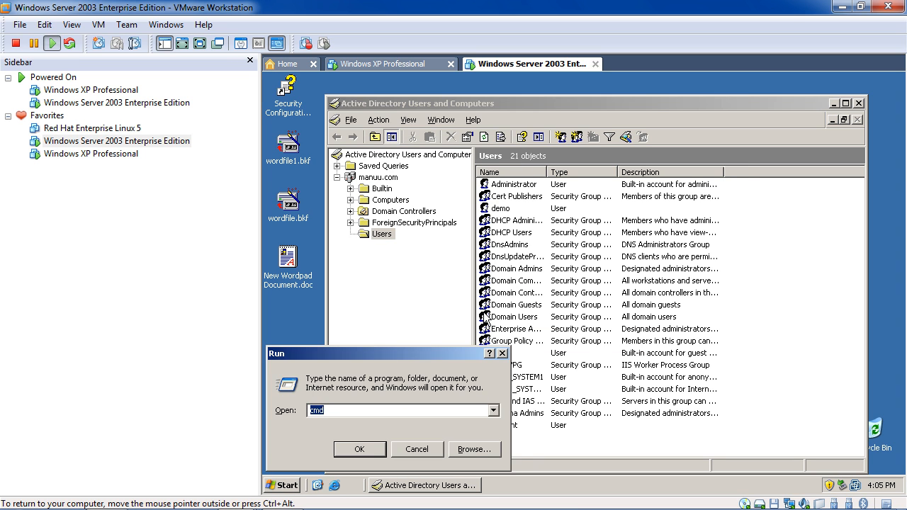
{"action": "key", "text": "Return"}
{"action": "type", "text": "gpu"}
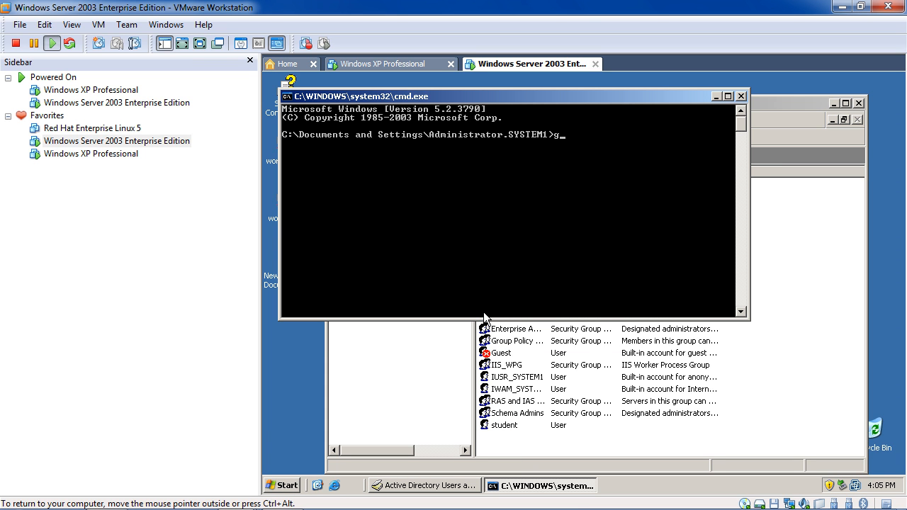
{"action": "key", "text": "BackSpace"}
{"action": "key", "text": "BackSpace"}
{"action": "type", "text": "pupdate"}
{"action": "key", "text": "Return"}
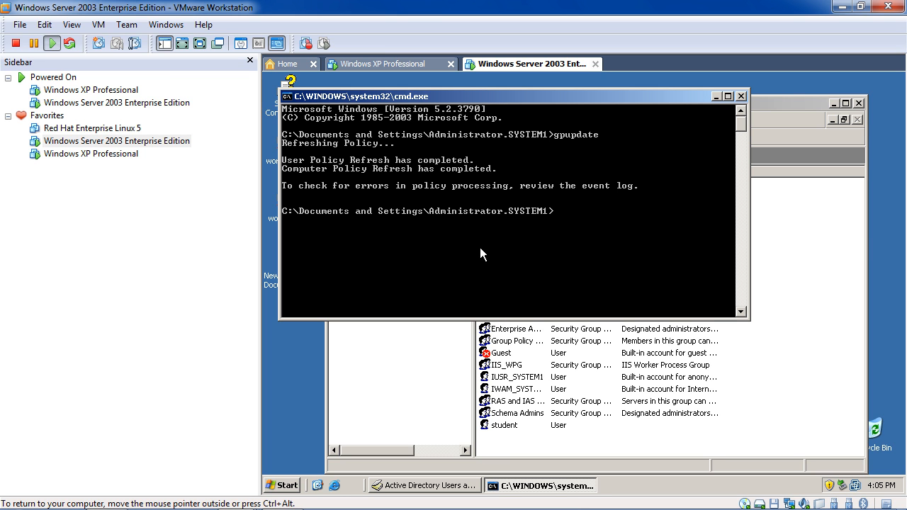
Start a new user in manuu.com/Users named skilled, with matching logon name.
{"action": "right_click", "coordinate": [595, 438]}
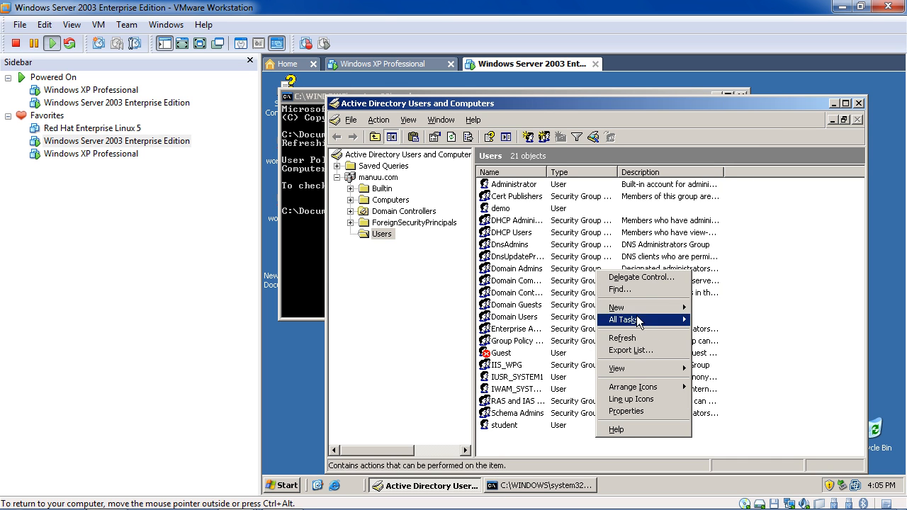
{"action": "left_click", "coordinate": [378, 120]}
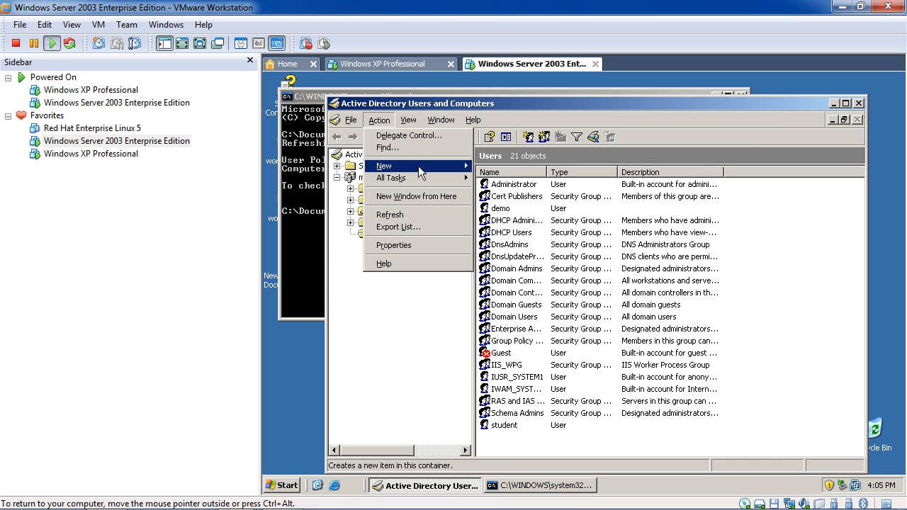
{"action": "mouse_move", "coordinate": [418, 166]}
{"action": "left_click", "coordinate": [504, 238]}
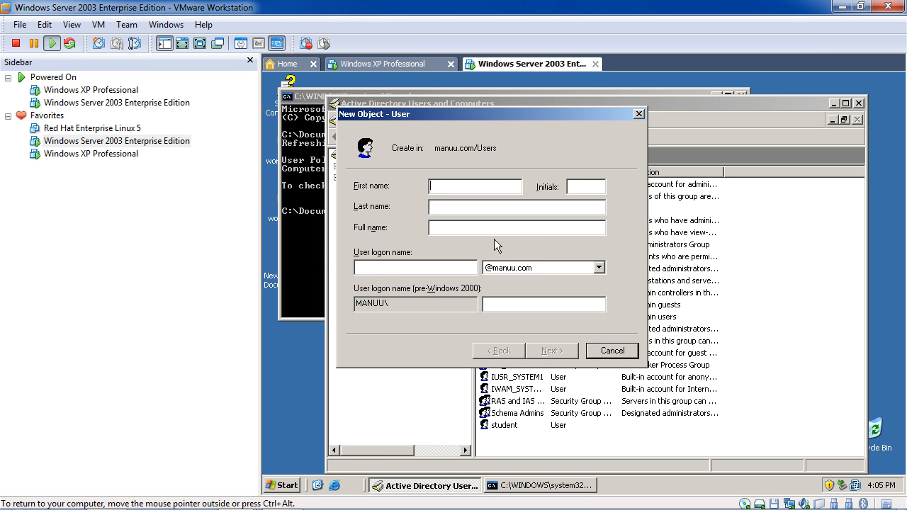
{"action": "type", "text": "skilled"}
{"action": "left_click", "coordinate": [451, 272]}
{"action": "type", "text": "skilled"}
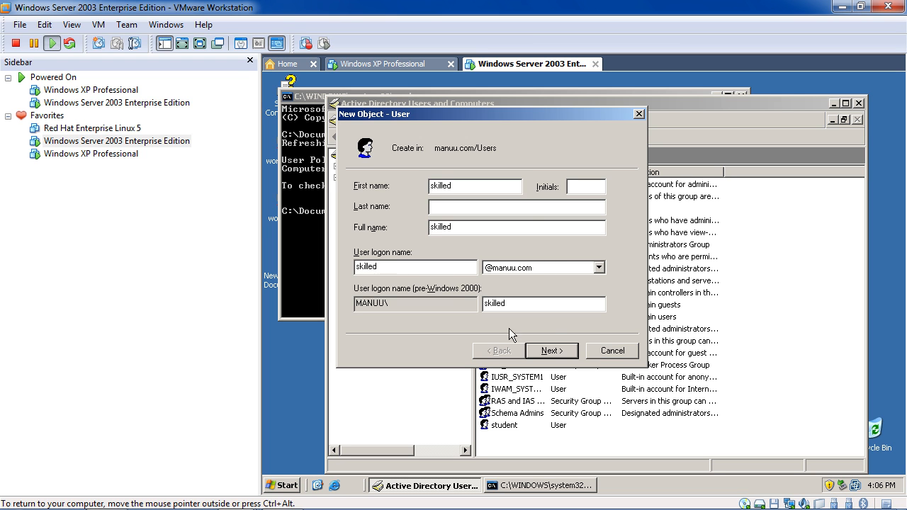
Enter and confirm the account password, adjust the logon password options, and finish creating skilled.
{"action": "left_click", "coordinate": [544, 351]}
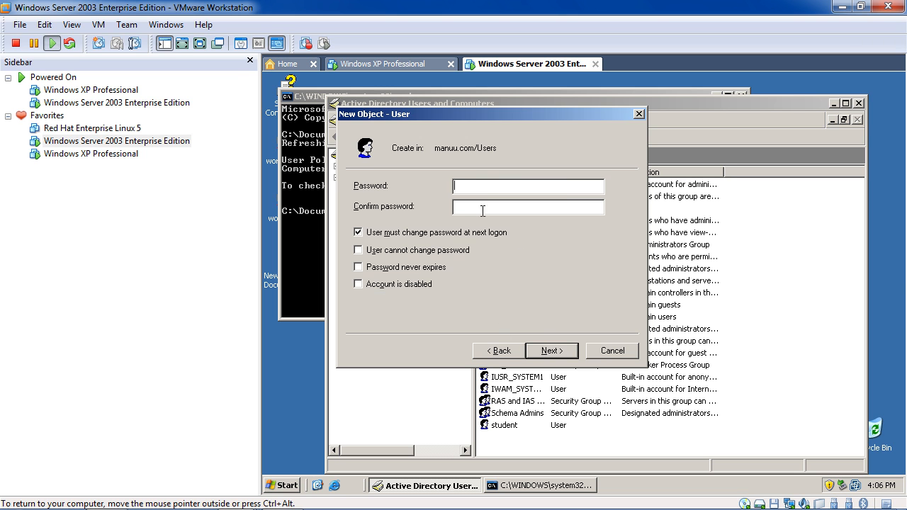
{"action": "left_click", "coordinate": [403, 232]}
{"action": "key", "text": "s"}
{"action": "left_click", "coordinate": [496, 205]}
{"action": "left_click", "coordinate": [498, 187]}
{"action": "type", "text": "*******"}
{"action": "type", "text": "*******"}
{"action": "left_click", "coordinate": [407, 249]}
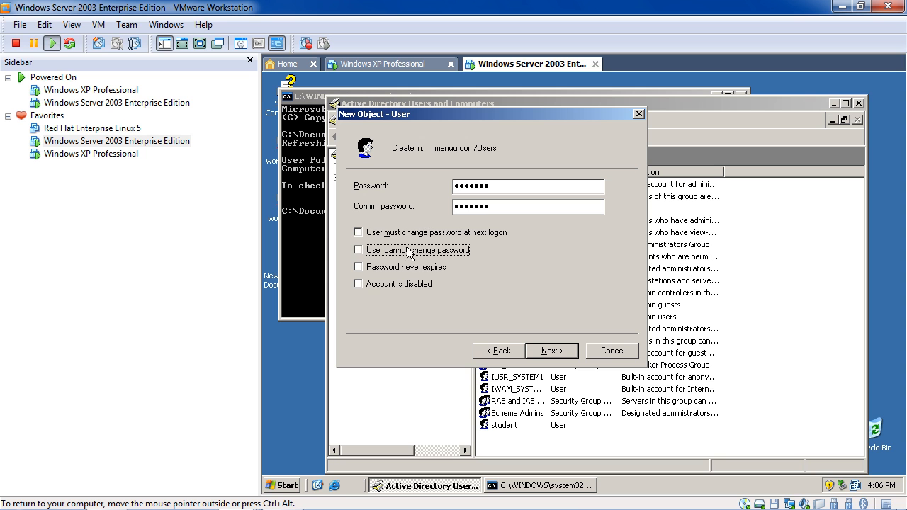
{"action": "left_click", "coordinate": [544, 357]}
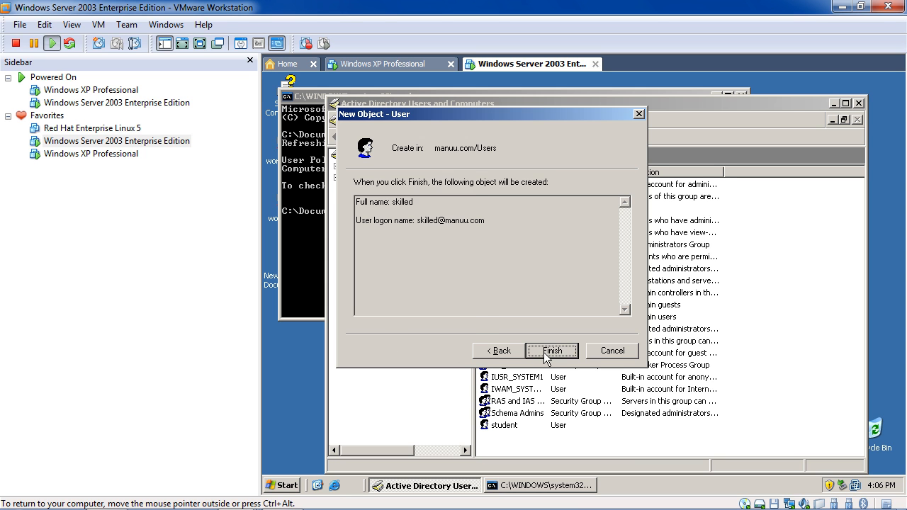
{"action": "left_click", "coordinate": [545, 356]}
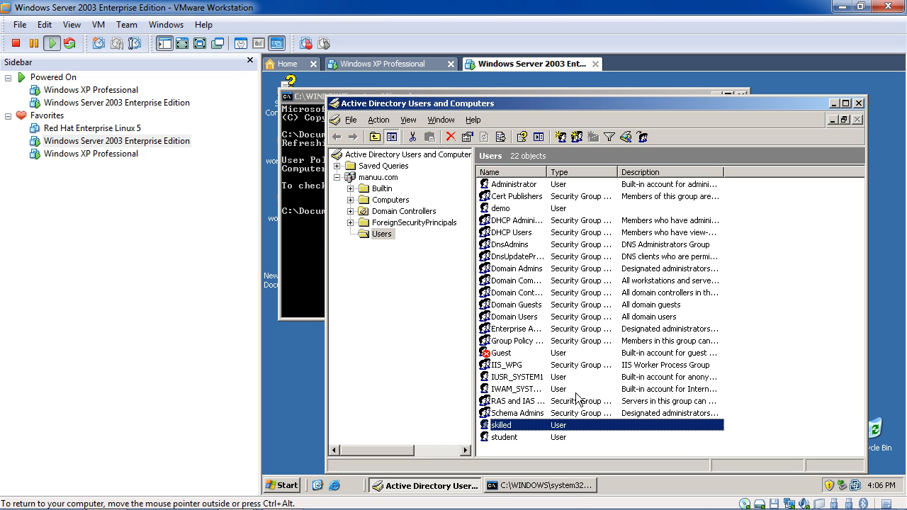
Start a new user with first name and logon name webdeveloper.
{"action": "right_click", "coordinate": [649, 447]}
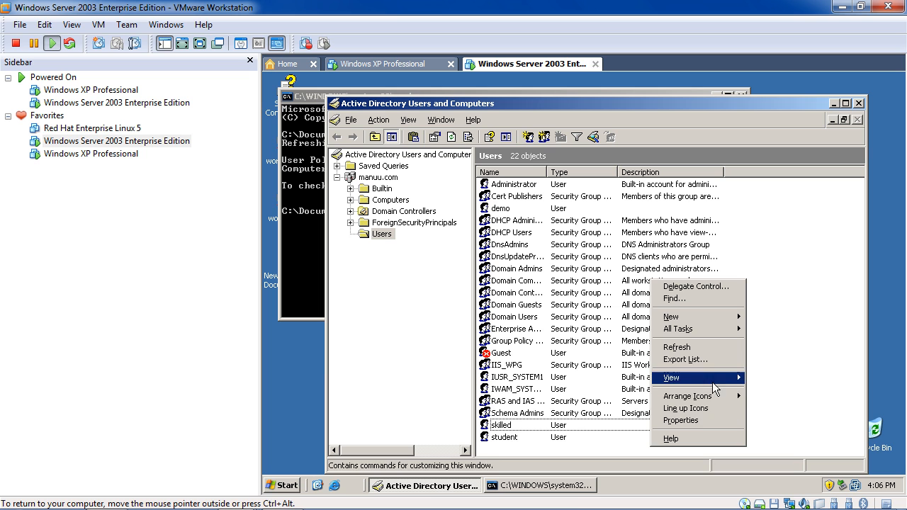
{"action": "mouse_move", "coordinate": [726, 322]}
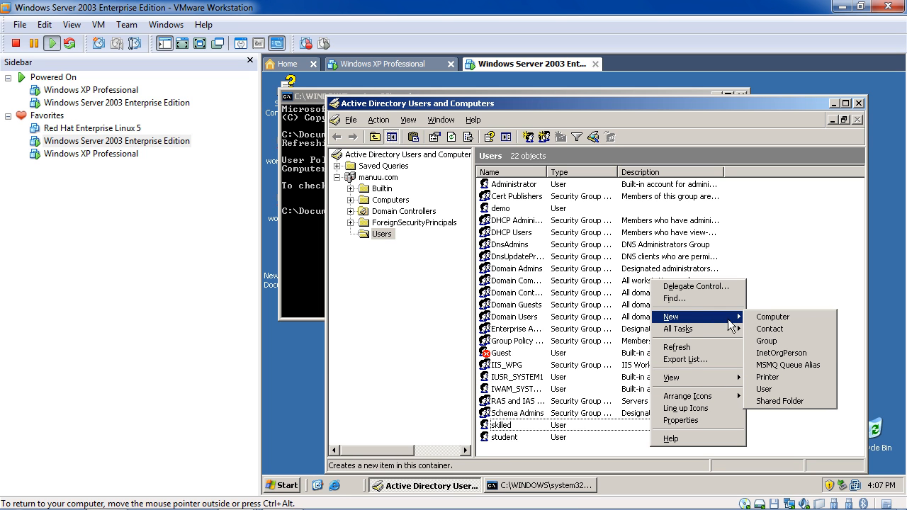
{"action": "left_click", "coordinate": [377, 121]}
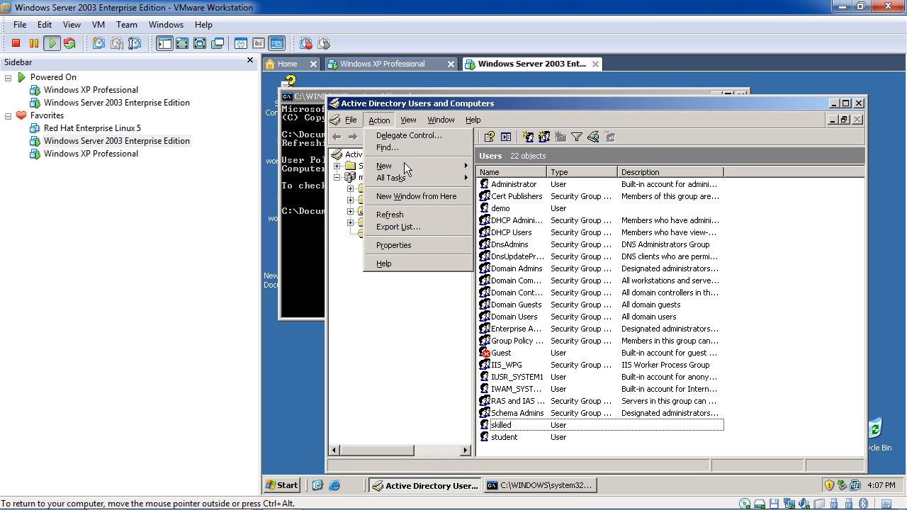
{"action": "mouse_move", "coordinate": [408, 167]}
{"action": "left_click", "coordinate": [499, 242]}
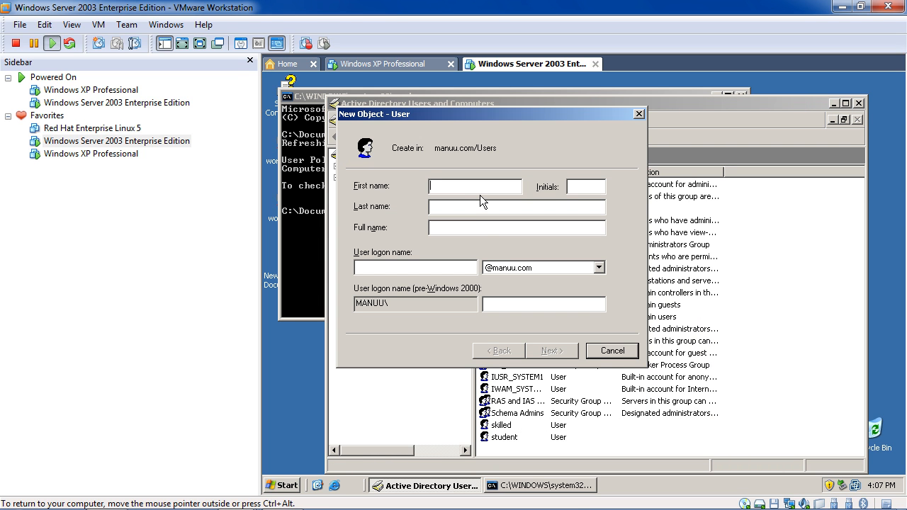
{"action": "type", "text": "prog"}
{"action": "key", "text": "BackSpace"}
{"action": "type", "text": "web"}
{"action": "type", "text": "progr"}
{"action": "key", "text": "BackSpace"}
{"action": "key", "text": "BackSpace"}
{"action": "key", "text": "BackSpace"}
{"action": "key", "text": "BackSpace"}
{"action": "type", "text": "developer"}
{"action": "left_click", "coordinate": [454, 272]}
{"action": "type", "text": "webdeve"}
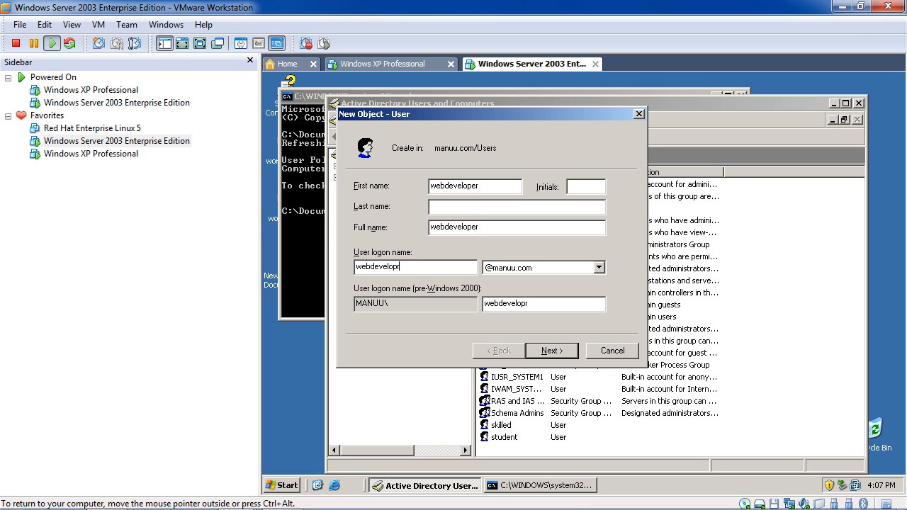
{"action": "type", "text": "loper"}
Untick change-password-at-next-logon and finish; creation fails on domain password requirements.
{"action": "left_click", "coordinate": [569, 354]}
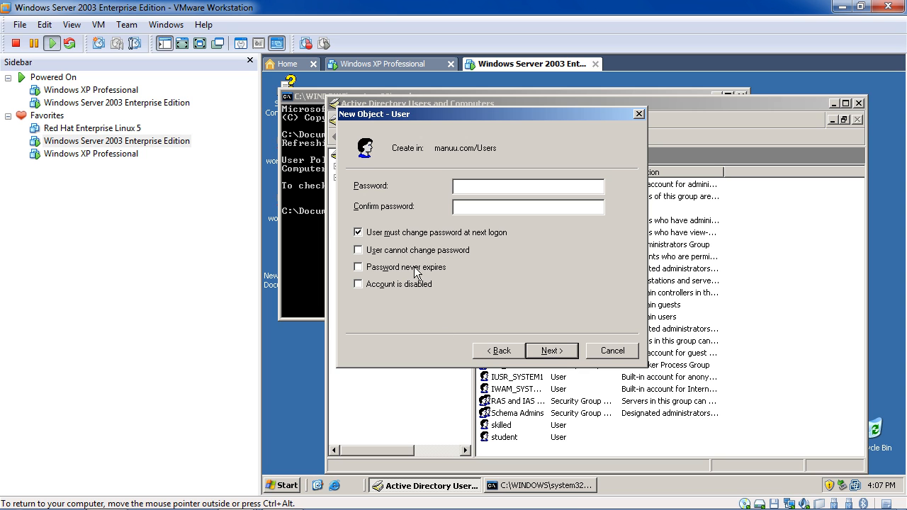
{"action": "left_click", "coordinate": [428, 232]}
{"action": "left_click", "coordinate": [558, 352]}
{"action": "left_click", "coordinate": [552, 351]}
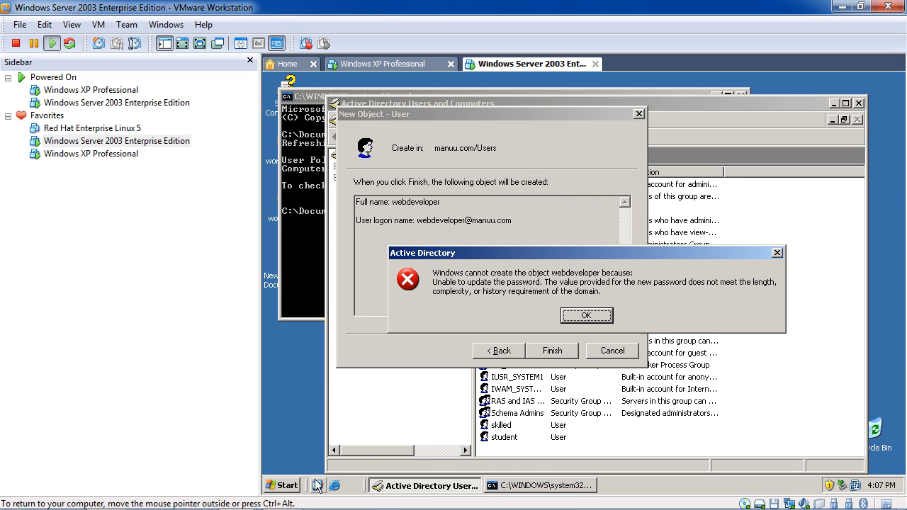
{"action": "left_click", "coordinate": [287, 486]}
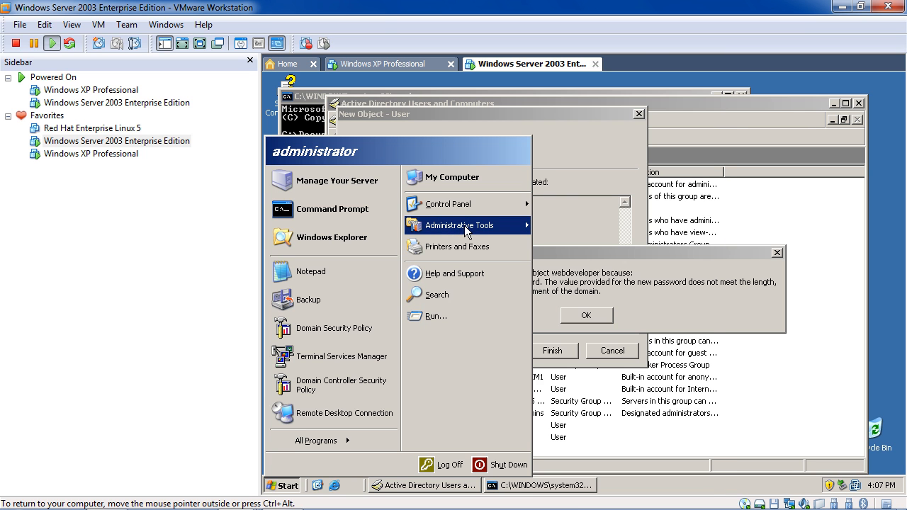
Open Domain Controller Security Policy at Account Policies > Password Policy.
{"action": "mouse_move", "coordinate": [496, 226]}
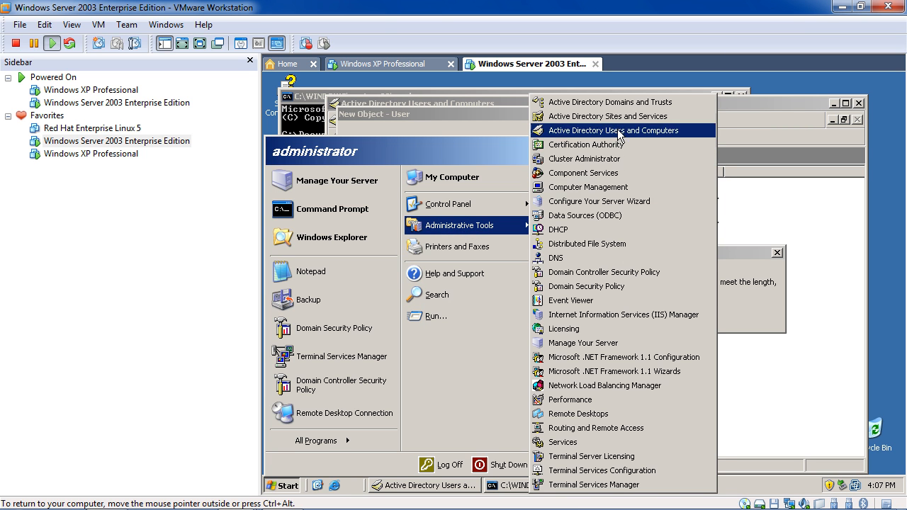
{"action": "left_click", "coordinate": [602, 273]}
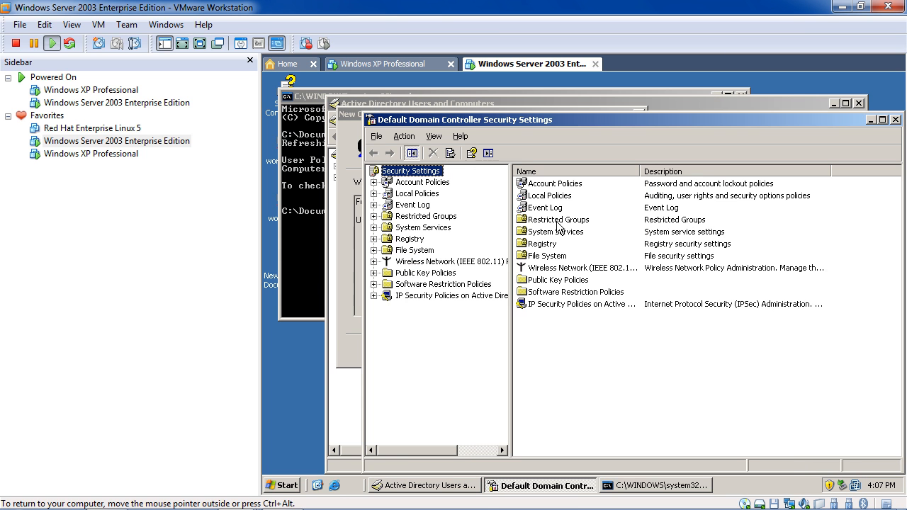
{"action": "double_click", "coordinate": [555, 185]}
{"action": "double_click", "coordinate": [572, 186]}
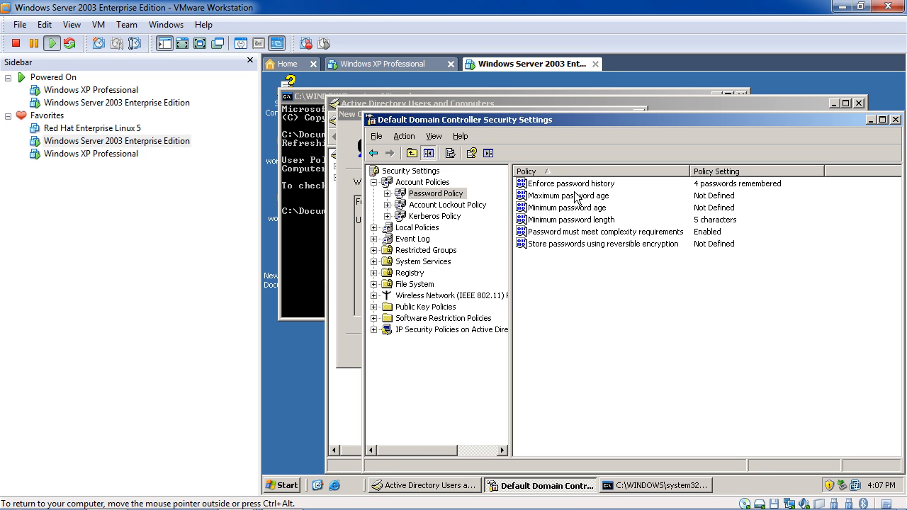
Set Minimum password length to 0 characters and confirm.
{"action": "double_click", "coordinate": [659, 219]}
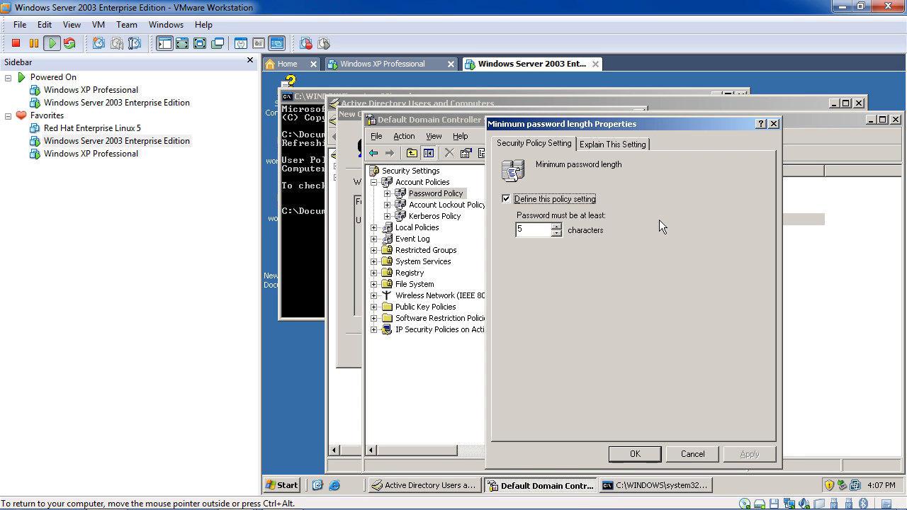
{"action": "left_click", "coordinate": [556, 224]}
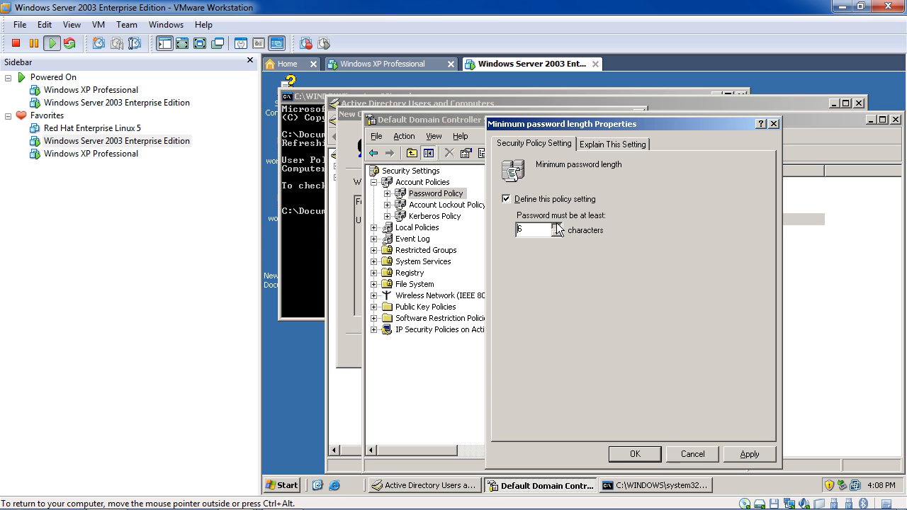
{"action": "left_click", "coordinate": [556, 234]}
{"action": "left_click", "coordinate": [559, 226]}
{"action": "left_click", "coordinate": [559, 226]}
{"action": "left_click", "coordinate": [559, 235]}
{"action": "left_click", "coordinate": [559, 235]}
{"action": "left_click", "coordinate": [559, 235]}
{"action": "left_click", "coordinate": [558, 226]}
{"action": "left_click", "coordinate": [622, 453]}
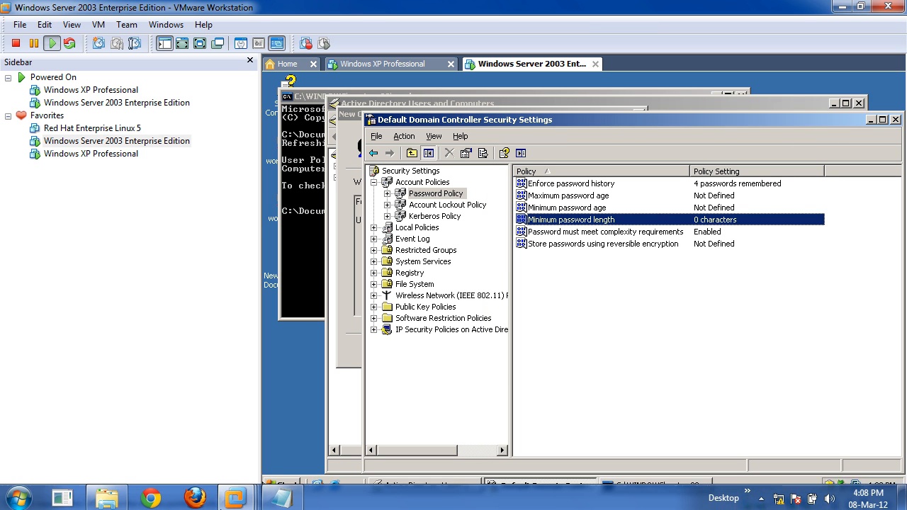
Retry creating webdeveloper, dismiss the password error, and run gpupdate again in Command Prompt.
{"action": "left_click", "coordinate": [638, 102]}
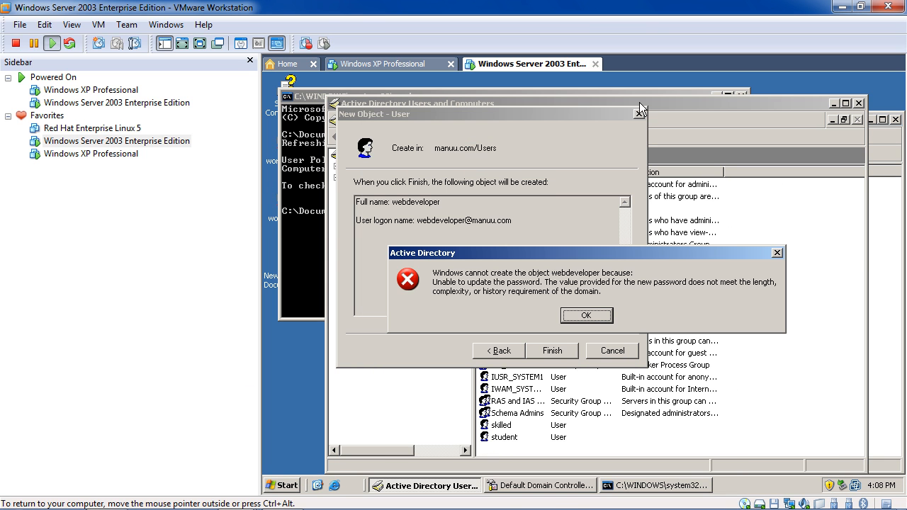
{"action": "key", "text": "Return"}
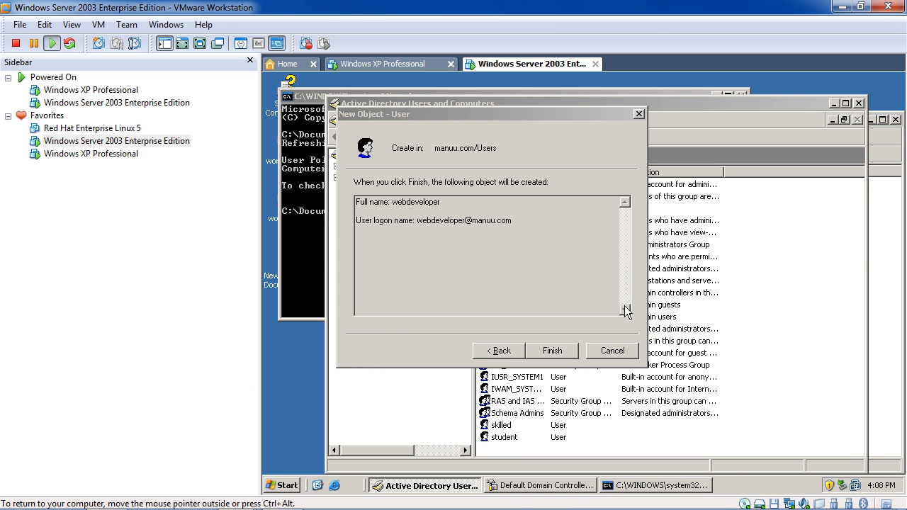
{"action": "left_click", "coordinate": [553, 352]}
{"action": "left_click", "coordinate": [585, 318]}
{"action": "left_click", "coordinate": [308, 243]}
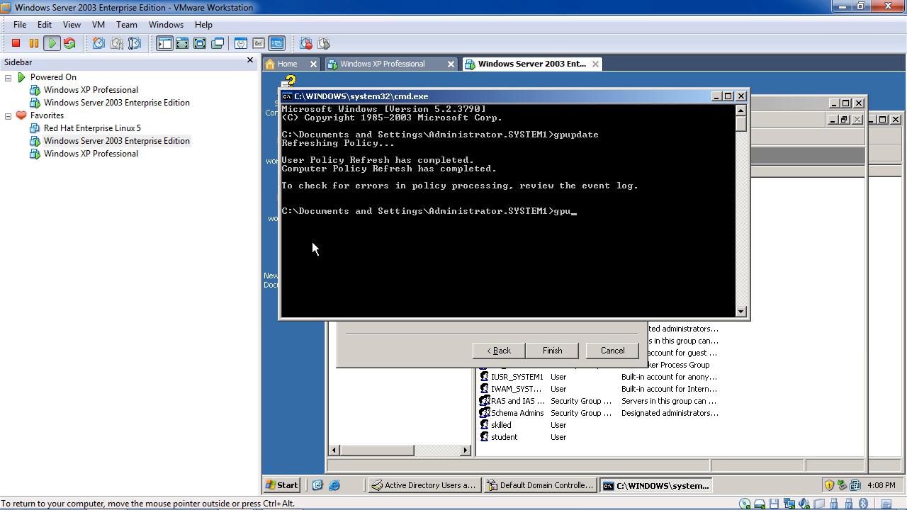
{"action": "type", "text": "gpupdate"}
{"action": "key", "text": "Return"}
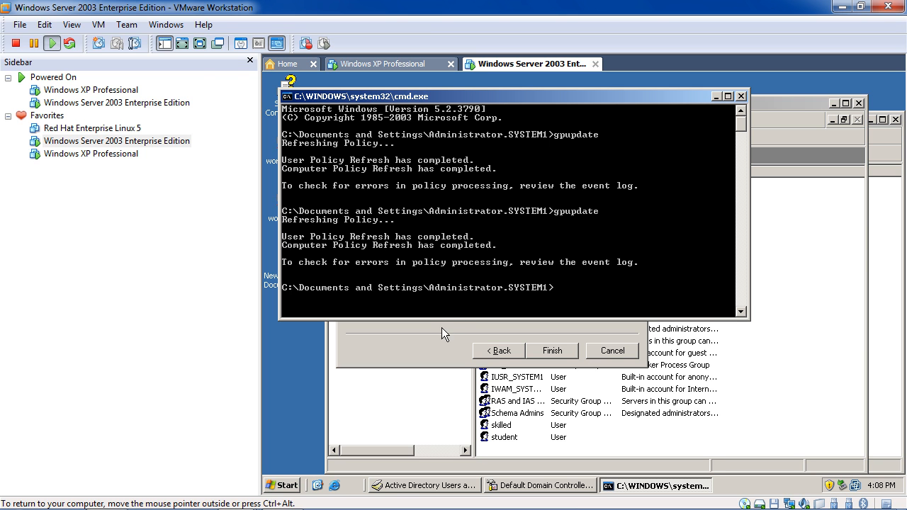
Retry Finish twice more, dismiss both password errors, and close the new-user wizard.
{"action": "left_click", "coordinate": [545, 351]}
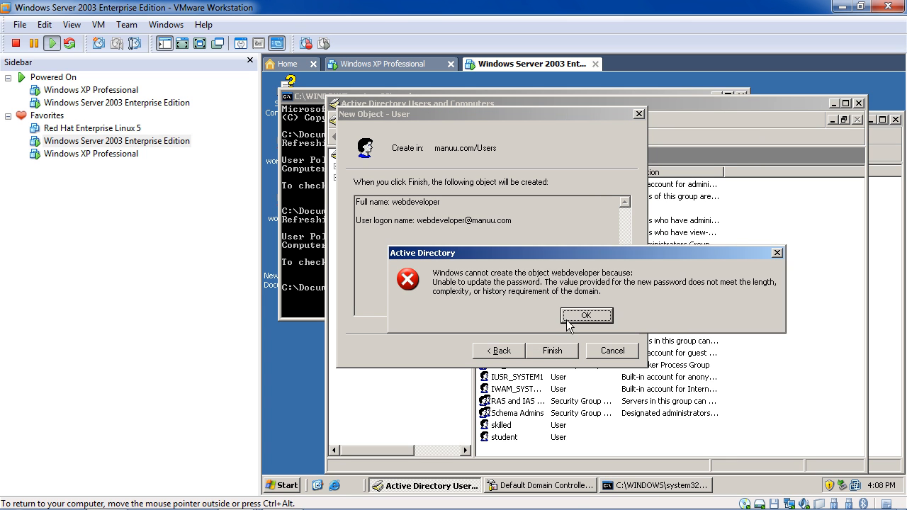
{"action": "left_click", "coordinate": [567, 321]}
{"action": "left_click", "coordinate": [570, 348]}
{"action": "left_click", "coordinate": [585, 315]}
{"action": "left_click", "coordinate": [638, 113]}
{"action": "left_click", "coordinate": [303, 265]}
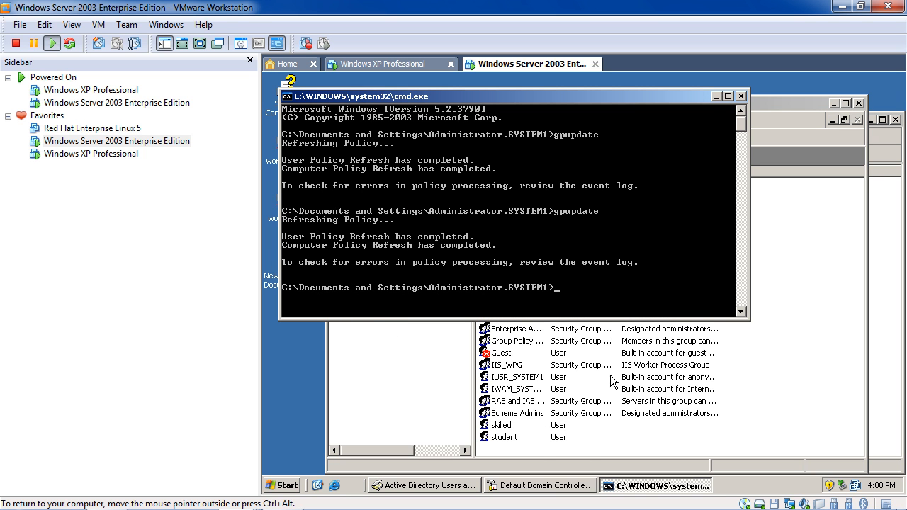
Start a new user with webdeveloper as first name and logon name.
{"action": "right_click", "coordinate": [537, 451]}
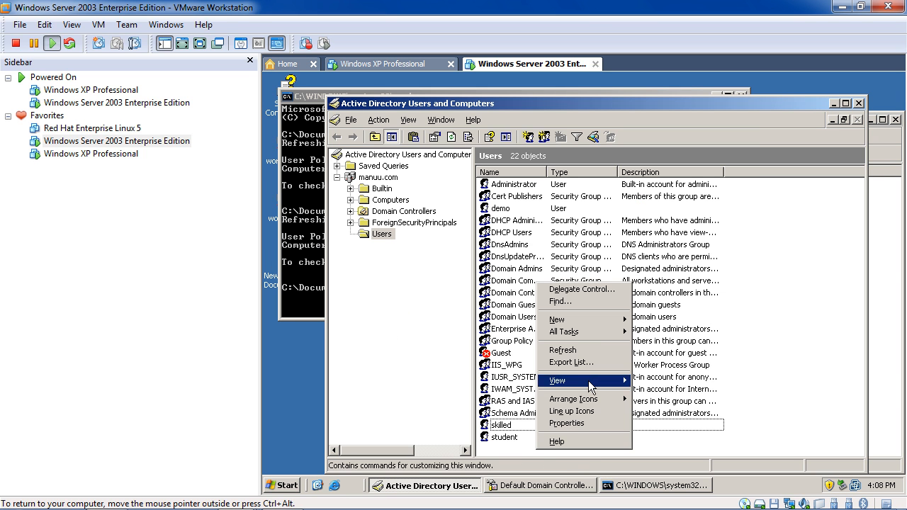
{"action": "mouse_move", "coordinate": [613, 320]}
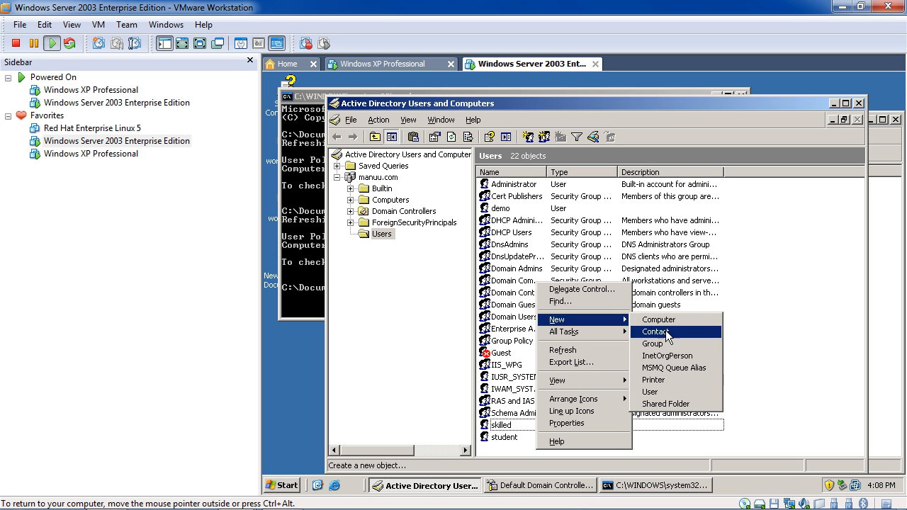
{"action": "left_click", "coordinate": [654, 393]}
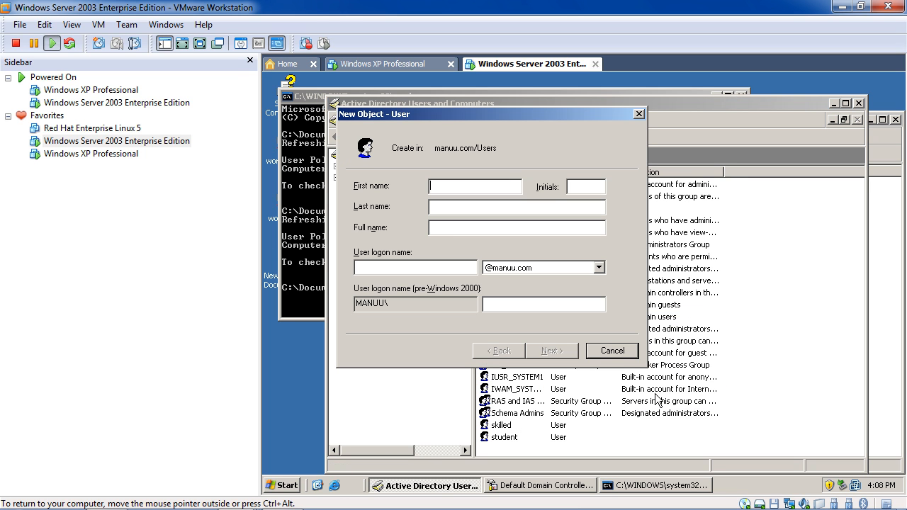
{"action": "type", "text": "webdeveloper"}
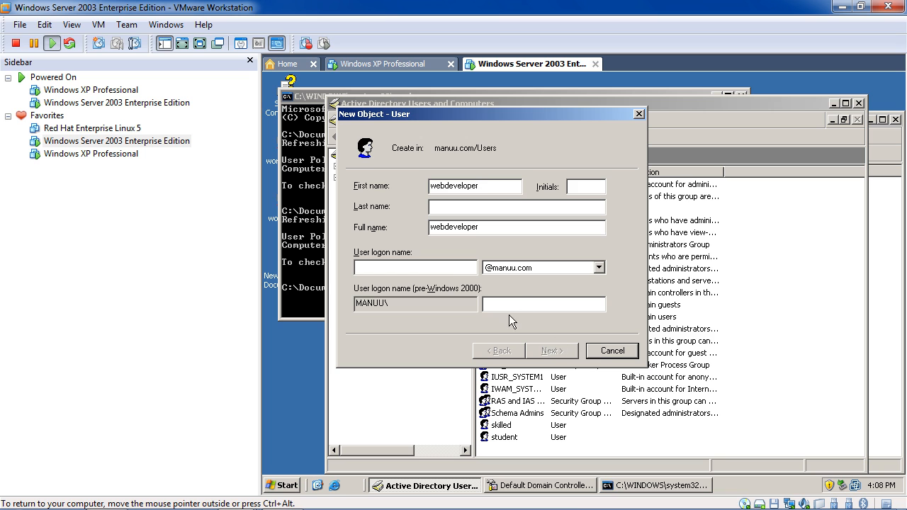
{"action": "left_click", "coordinate": [454, 266]}
{"action": "type", "text": "webdevelopre"}
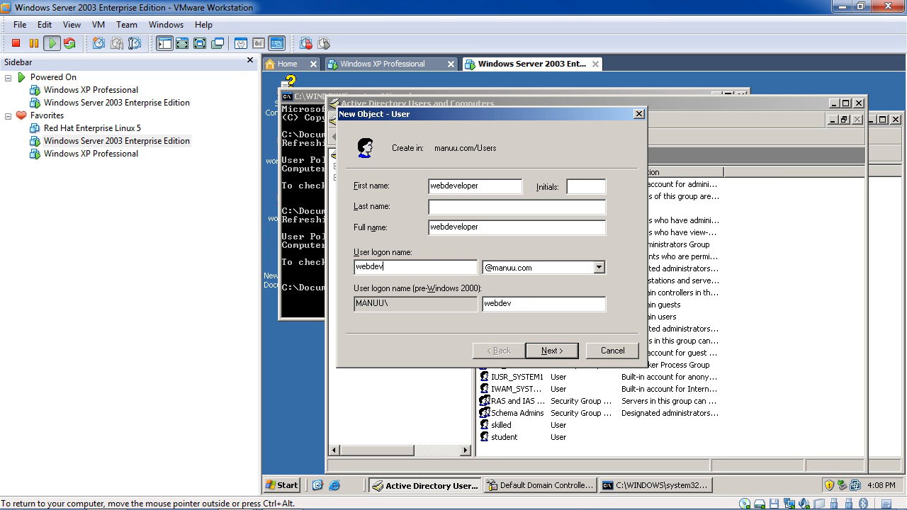
{"action": "key", "text": "BackSpace"}
{"action": "key", "text": "BackSpace"}
{"action": "type", "text": "er"}
Pass the password page and try Finish twice; both attempts hit the password error.
{"action": "left_click", "coordinate": [562, 360]}
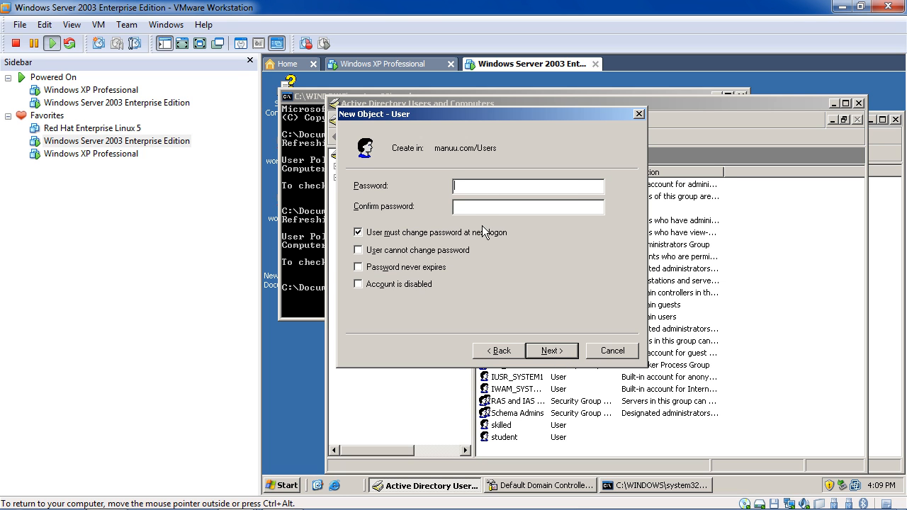
{"action": "left_click", "coordinate": [491, 236]}
{"action": "left_click", "coordinate": [550, 351]}
{"action": "left_click", "coordinate": [551, 352]}
{"action": "left_click", "coordinate": [575, 316]}
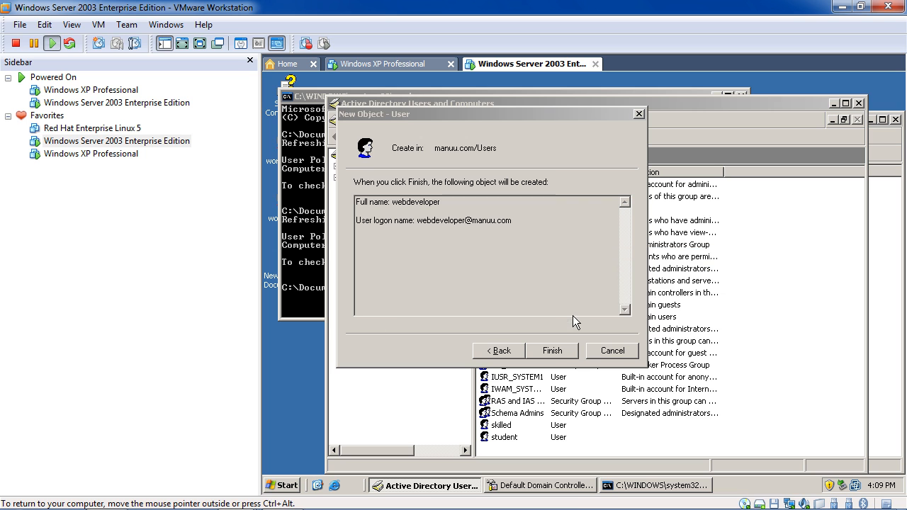
{"action": "left_click", "coordinate": [563, 352]}
{"action": "left_click", "coordinate": [583, 316]}
{"action": "left_click", "coordinate": [293, 127]}
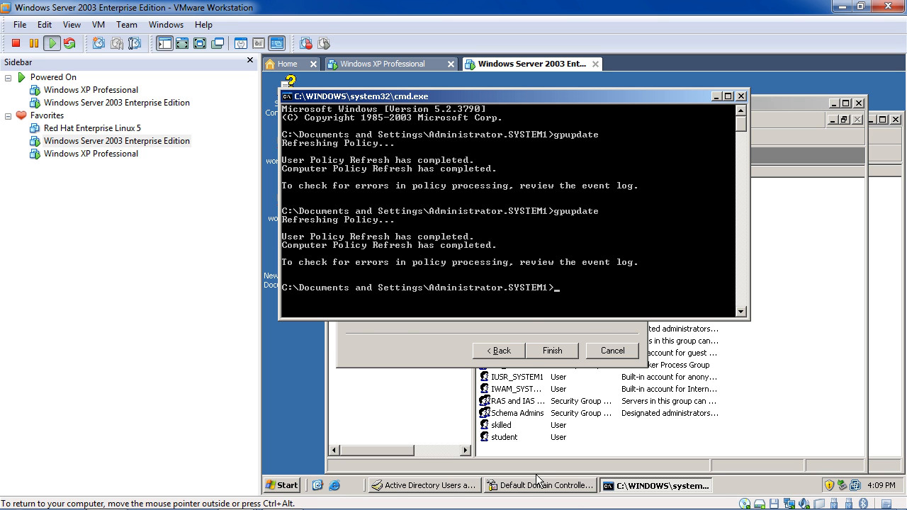
Review the domain Password Policy, close it, and return to Domain Controller Security Settings.
{"action": "left_click", "coordinate": [287, 486]}
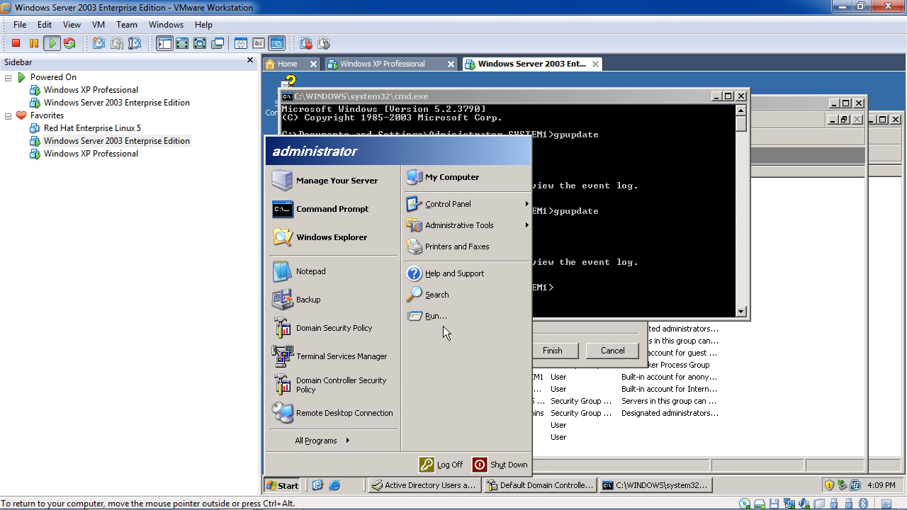
{"action": "left_click", "coordinate": [334, 328]}
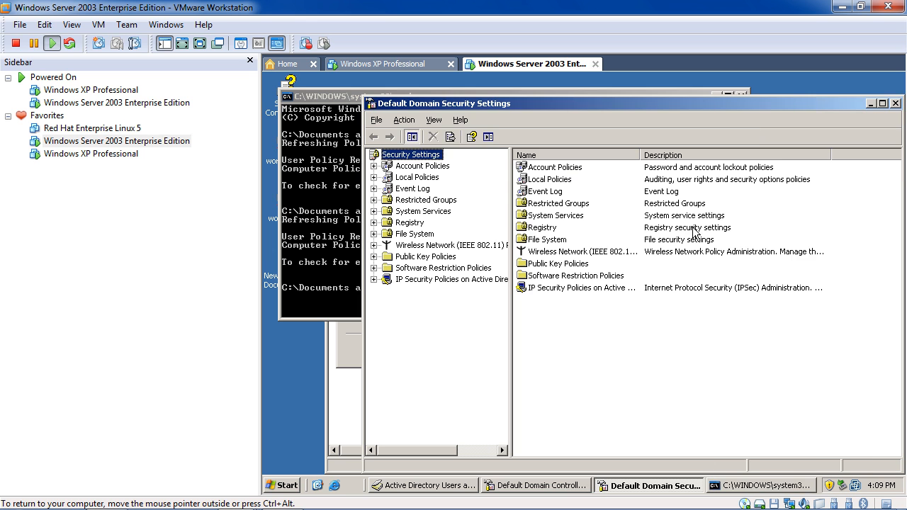
{"action": "double_click", "coordinate": [563, 169]}
{"action": "double_click", "coordinate": [583, 167]}
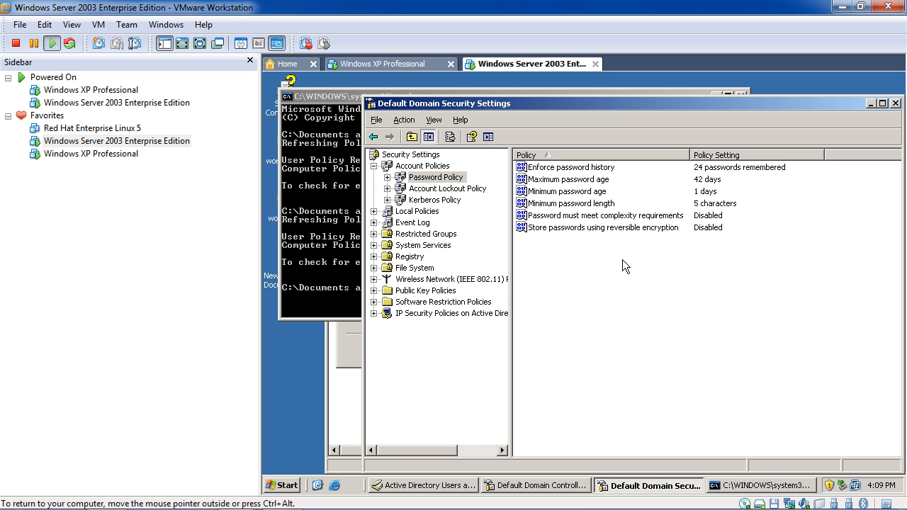
{"action": "left_click", "coordinate": [895, 102]}
{"action": "left_click", "coordinate": [384, 418]}
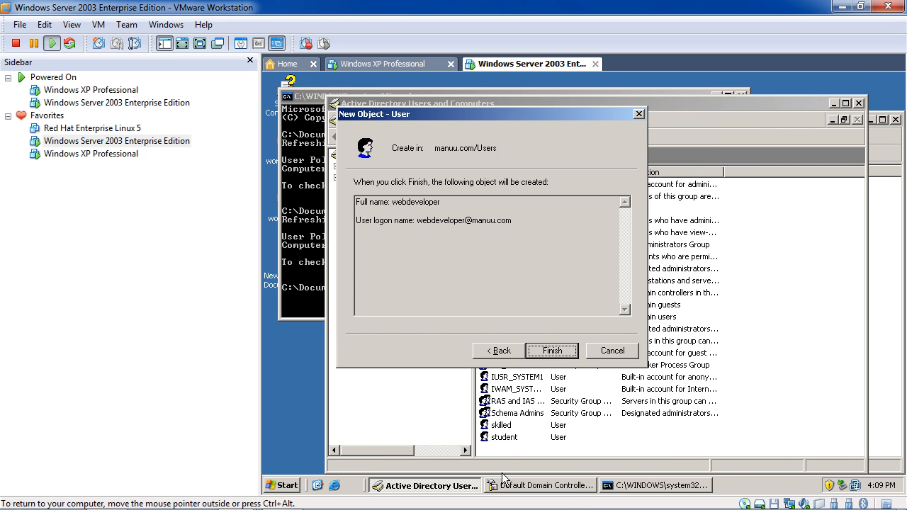
{"action": "left_click", "coordinate": [566, 486]}
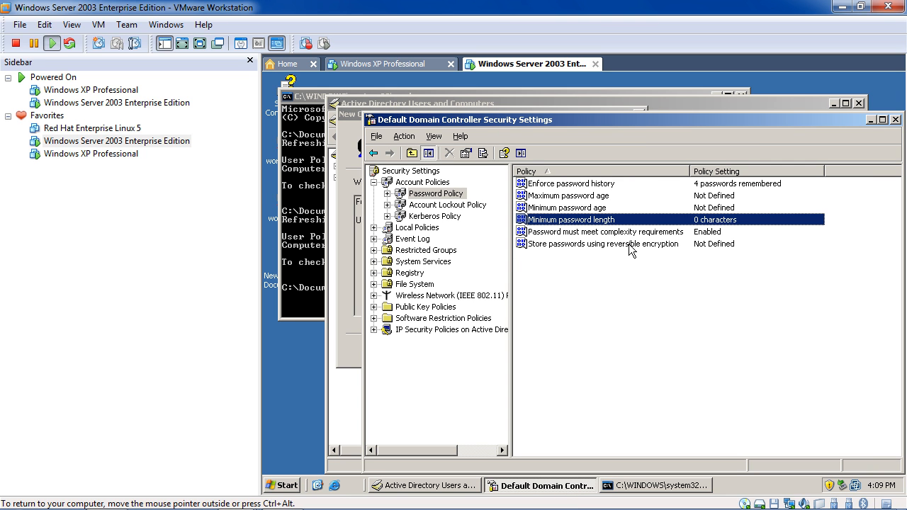
Look over the Account Lockout, Kerberos and Password Policy settings.
{"action": "left_click", "coordinate": [447, 205]}
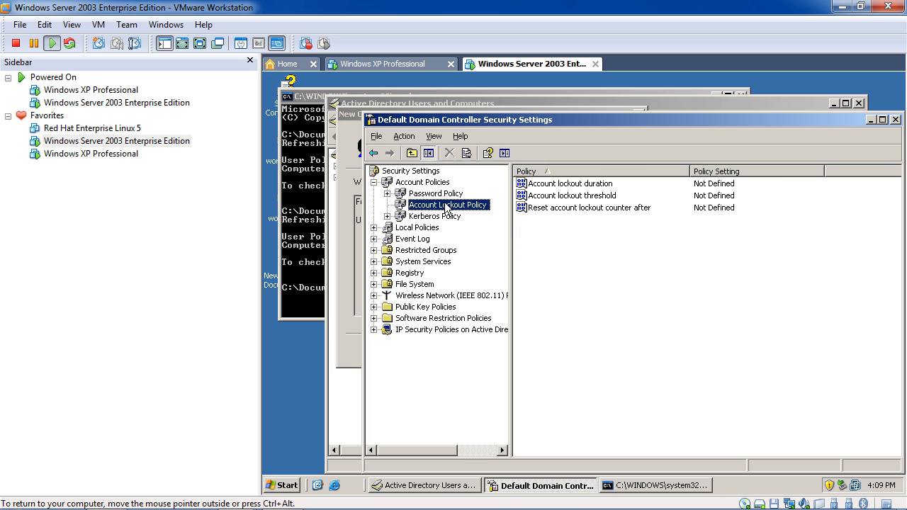
{"action": "left_click", "coordinate": [440, 217]}
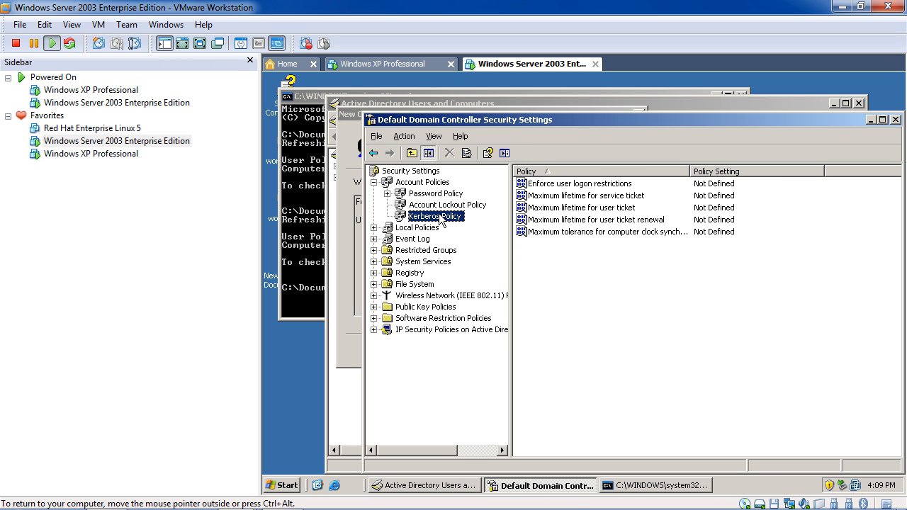
{"action": "left_click", "coordinate": [444, 210]}
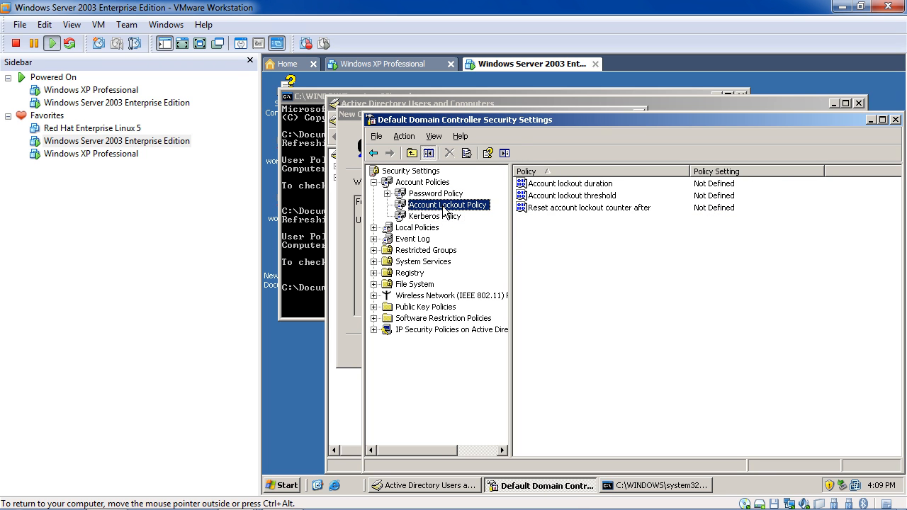
{"action": "left_click", "coordinate": [445, 196]}
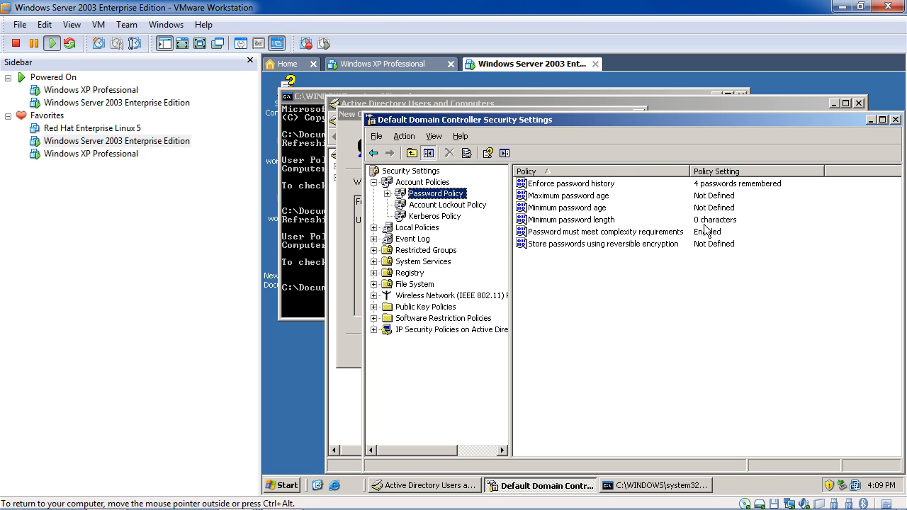
Browse Local Policies, glance at Audit Policy, and open User Rights Assignment.
{"action": "left_click", "coordinate": [423, 227]}
{"action": "double_click", "coordinate": [588, 186]}
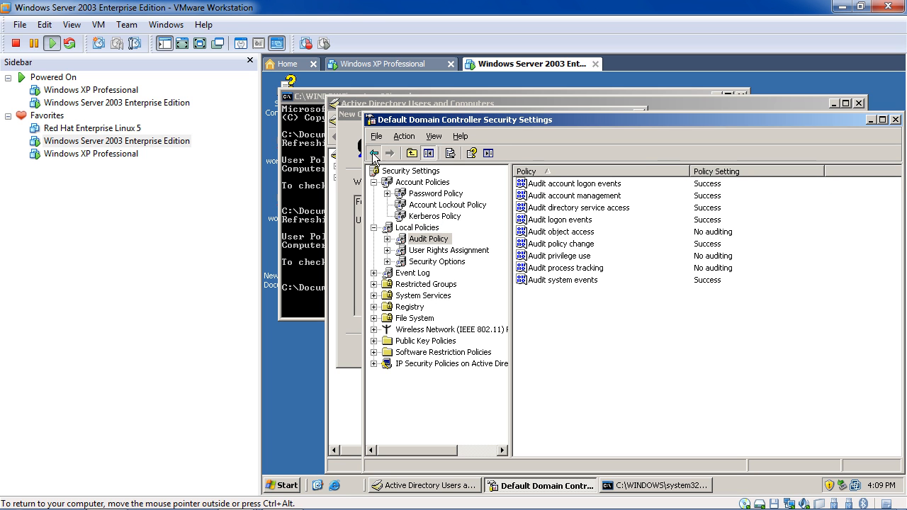
{"action": "left_click", "coordinate": [373, 153]}
{"action": "double_click", "coordinate": [619, 198]}
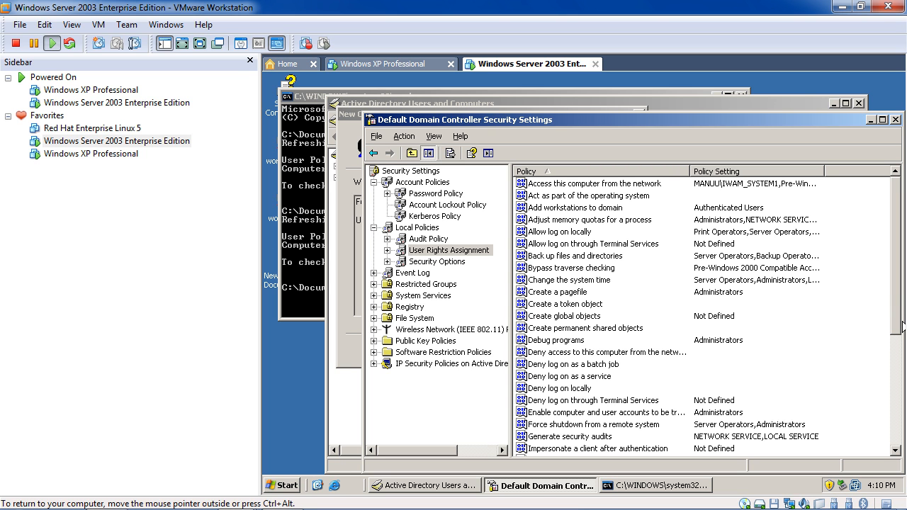
Widen the Policy column and scroll through the user rights assignments.
{"action": "left_click_drag", "start_coordinate": [899, 322], "coordinate": [898, 362]}
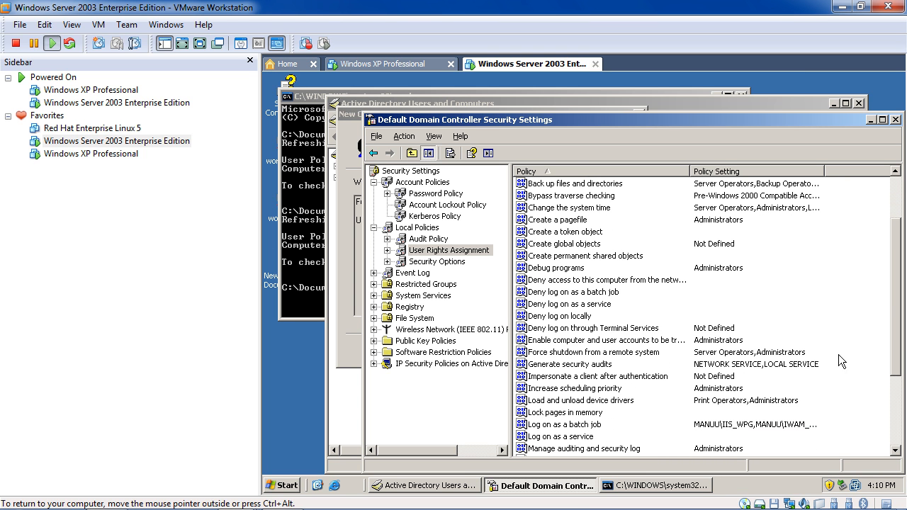
{"action": "left_click_drag", "start_coordinate": [690, 171], "coordinate": [767, 189]}
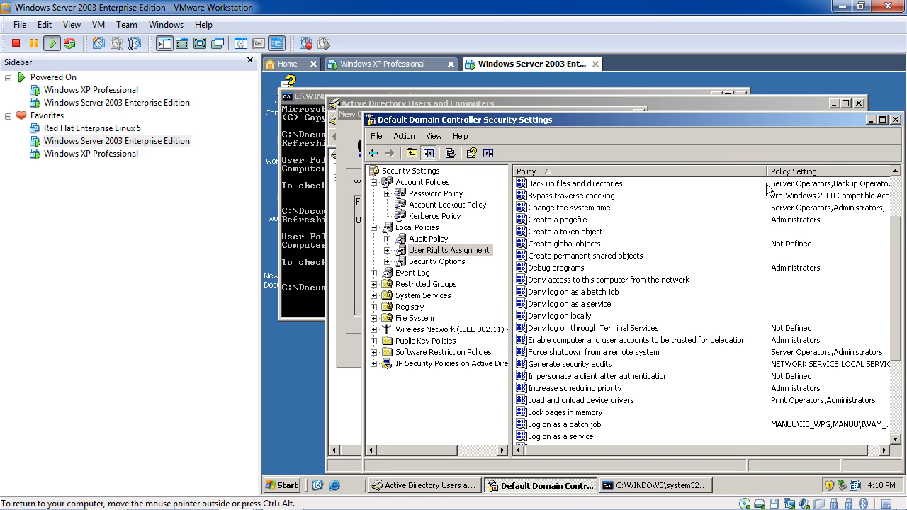
{"action": "scroll", "coordinate": [740, 302], "scroll_direction": "down", "scroll_amount": 1}
{"action": "scroll", "coordinate": [740, 302], "scroll_direction": "down", "scroll_amount": 3}
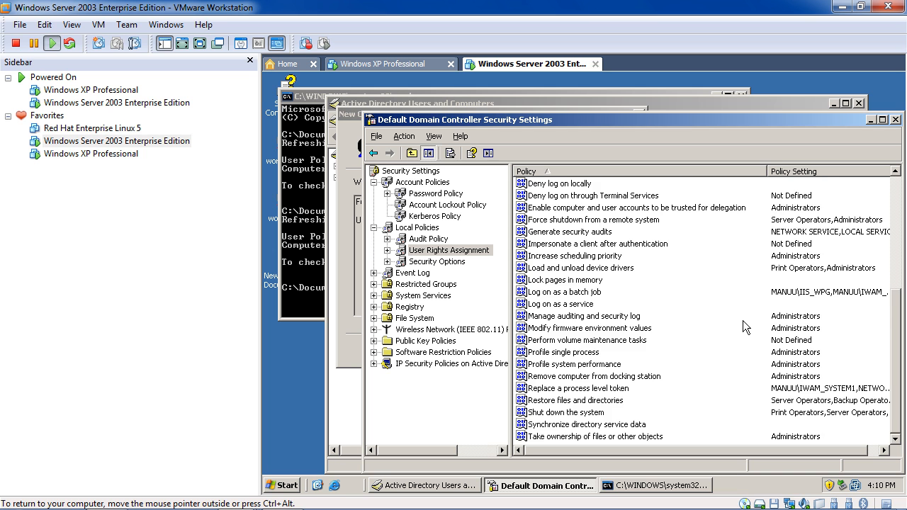
{"action": "scroll", "coordinate": [742, 320], "scroll_direction": "up", "scroll_amount": 3}
{"action": "left_click", "coordinate": [371, 141]}
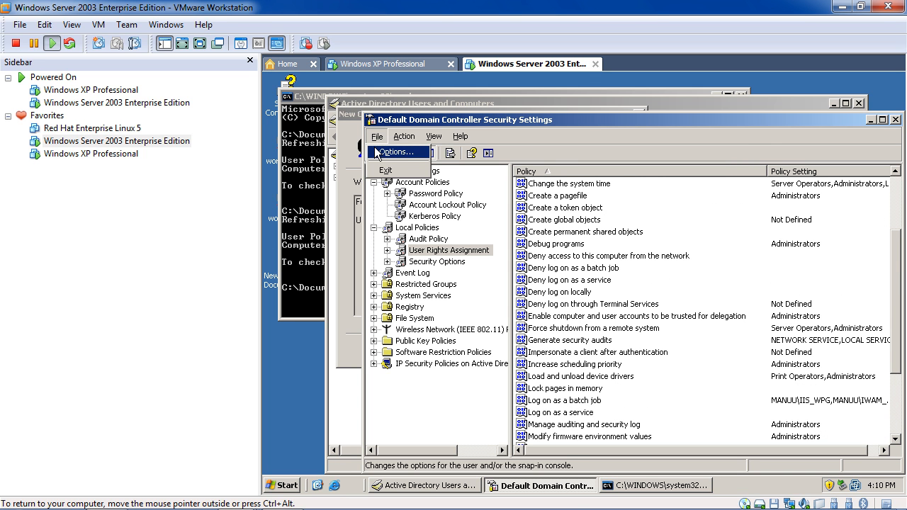
{"action": "left_click", "coordinate": [463, 138]}
Check Audit Policy and User Rights Assignment, then display the Security Options list.
{"action": "left_click", "coordinate": [372, 155]}
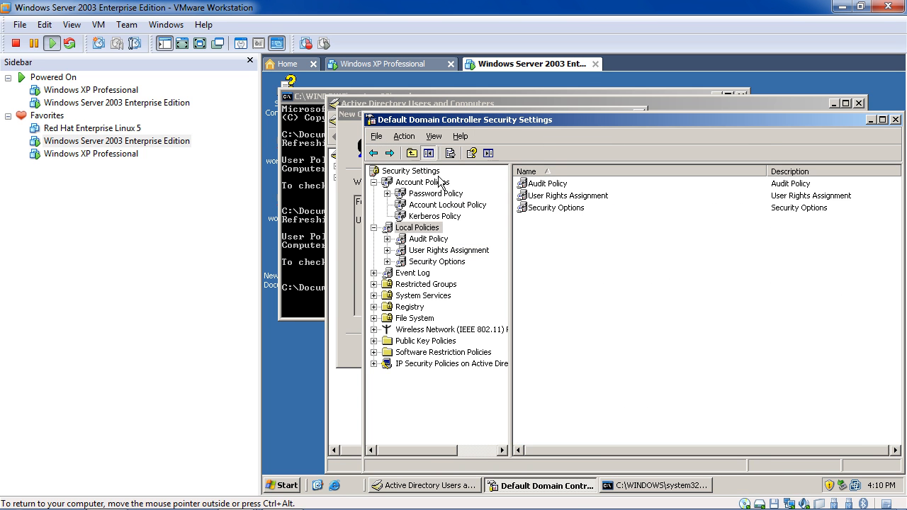
{"action": "left_click", "coordinate": [437, 241]}
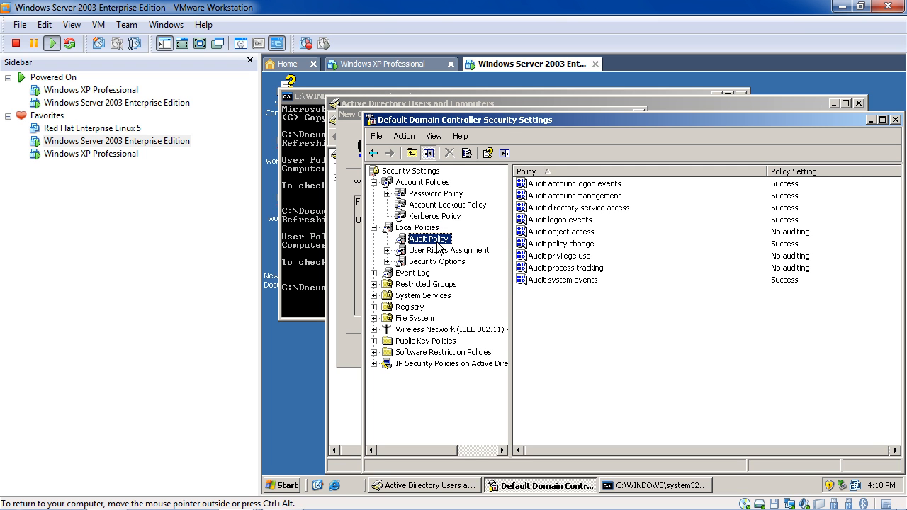
{"action": "left_click", "coordinate": [443, 252]}
{"action": "left_click", "coordinate": [441, 262]}
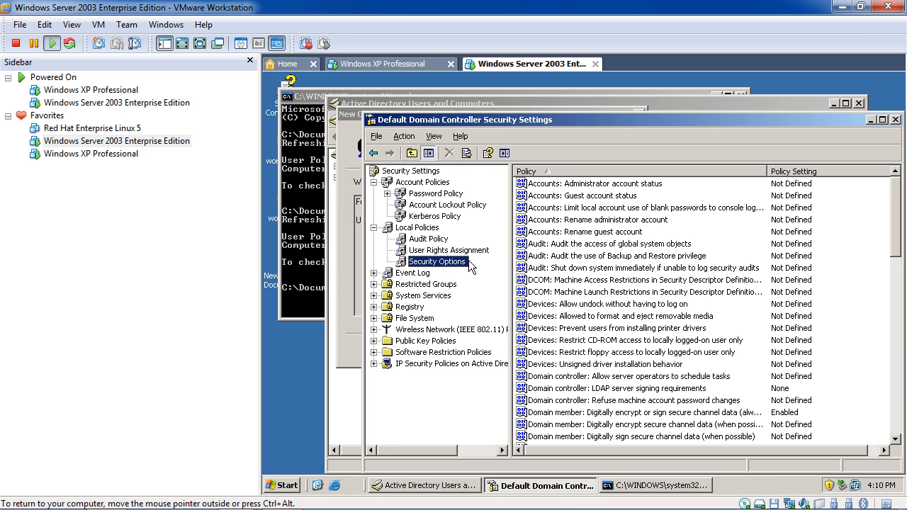
{"action": "scroll", "coordinate": [652, 309], "scroll_direction": "down", "scroll_amount": 2}
{"action": "left_click_drag", "start_coordinate": [895, 246], "coordinate": [892, 295]}
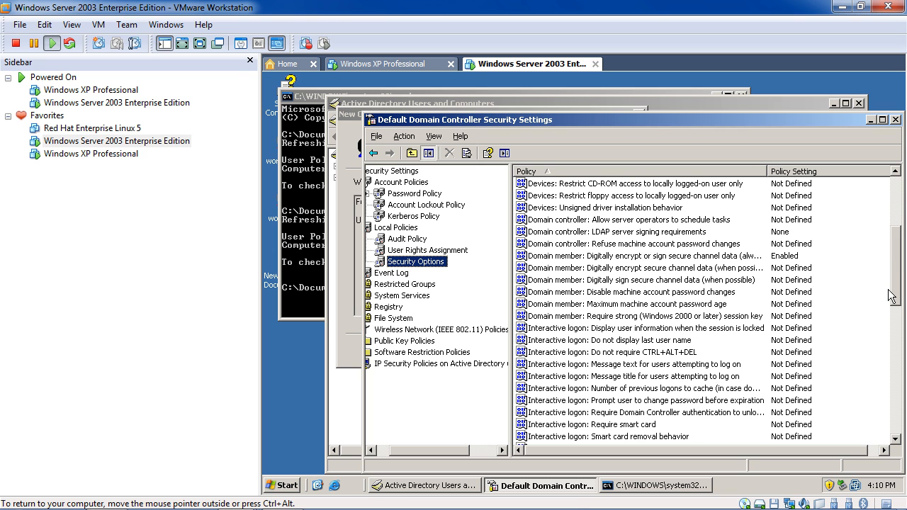
{"action": "left_click_drag", "start_coordinate": [890, 296], "coordinate": [875, 336]}
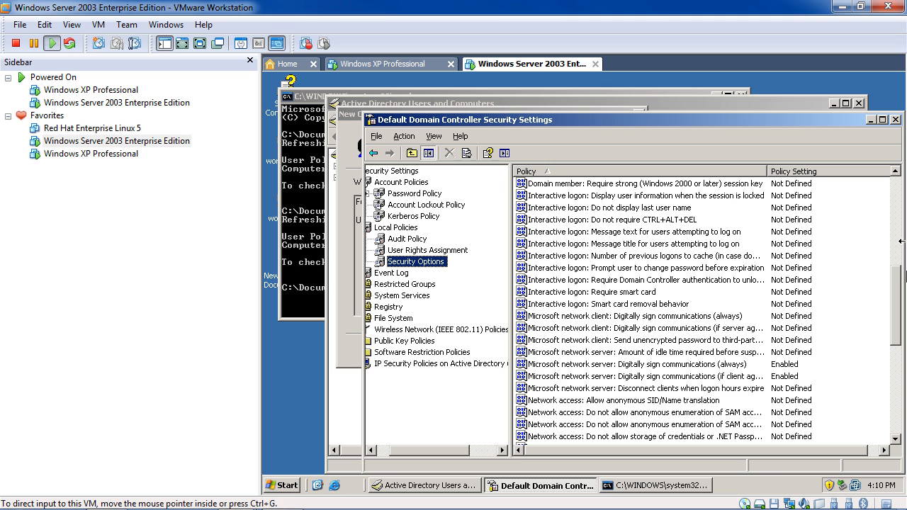
{"action": "double_click", "coordinate": [638, 219]}
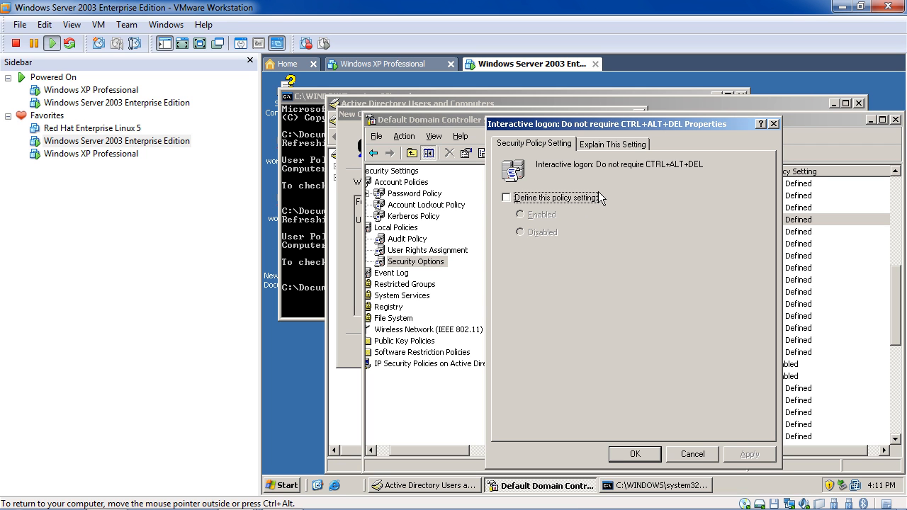
{"action": "left_click", "coordinate": [772, 123]}
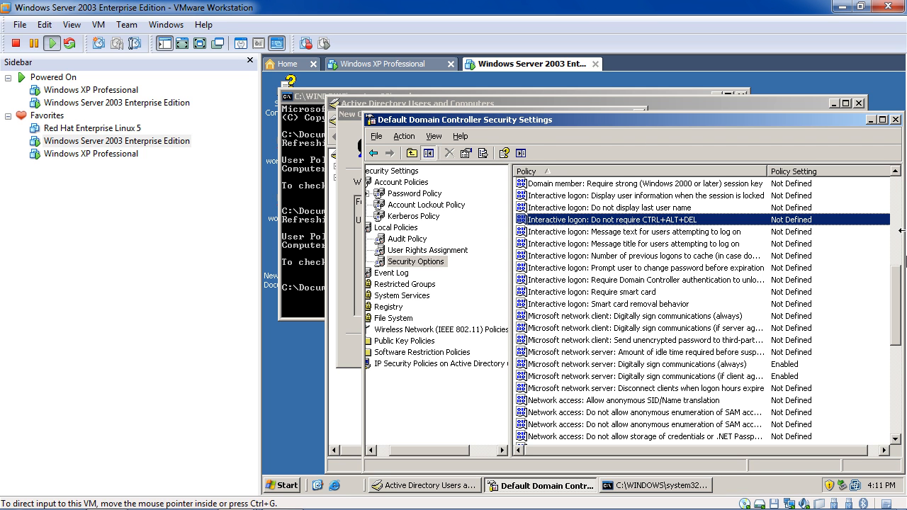
{"action": "left_click_drag", "start_coordinate": [898, 278], "coordinate": [890, 366]}
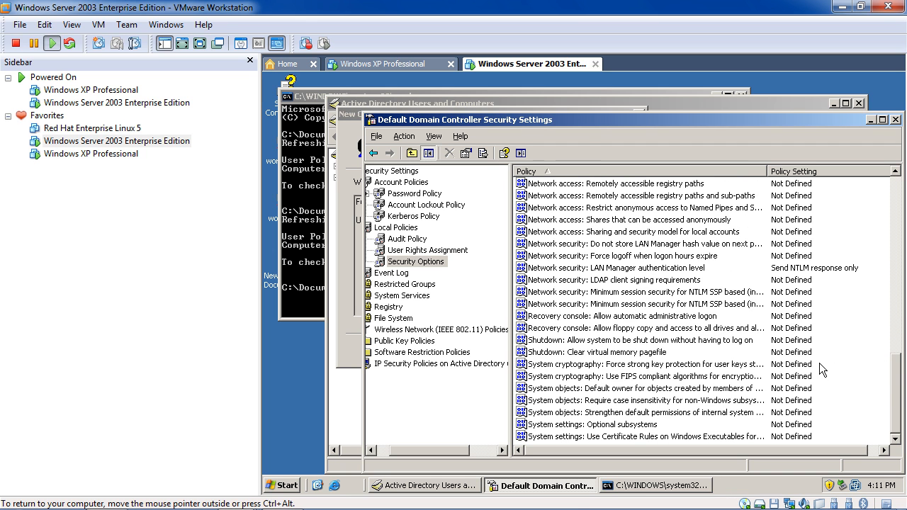
{"action": "double_click", "coordinate": [749, 343]}
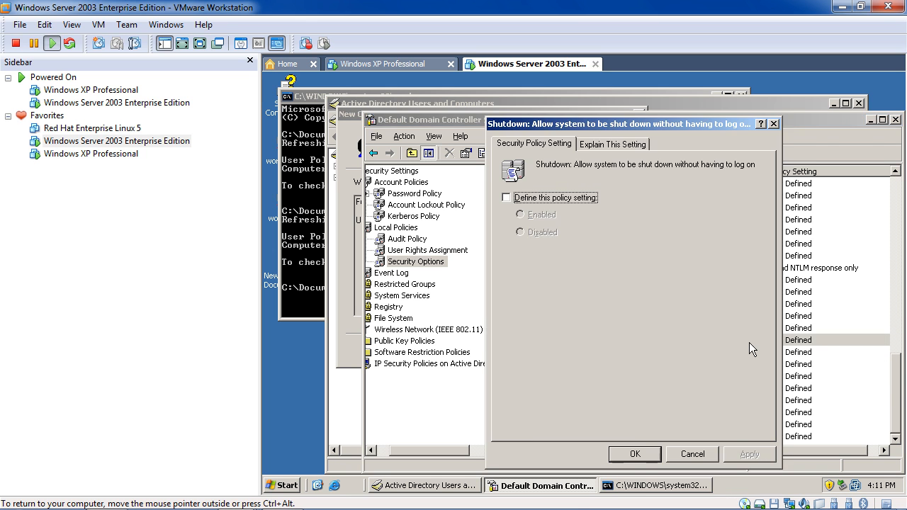
{"action": "left_click", "coordinate": [774, 125]}
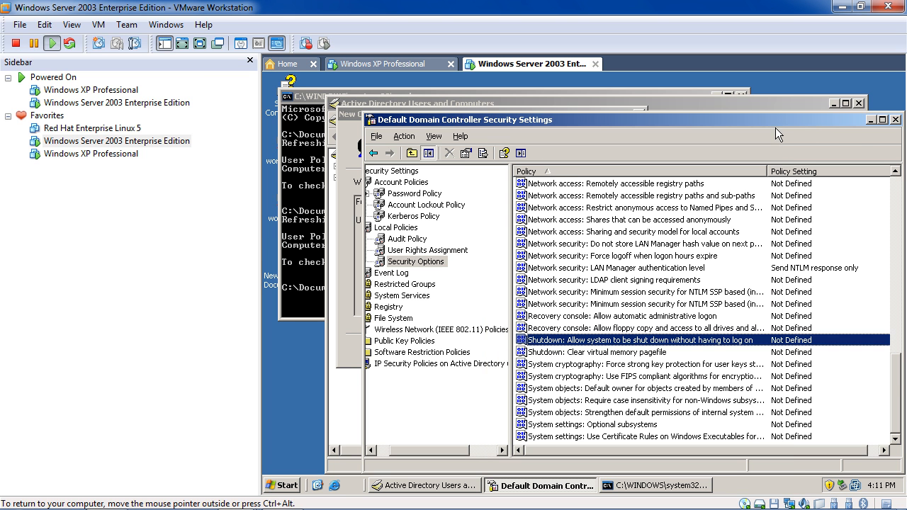
{"action": "left_click_drag", "start_coordinate": [897, 377], "coordinate": [897, 286]}
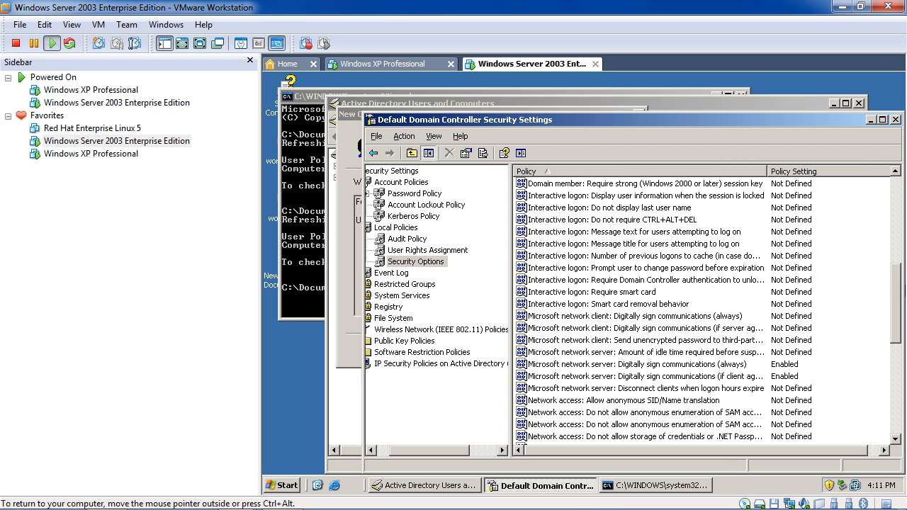
{"action": "left_click_drag", "start_coordinate": [897, 286], "coordinate": [890, 194]}
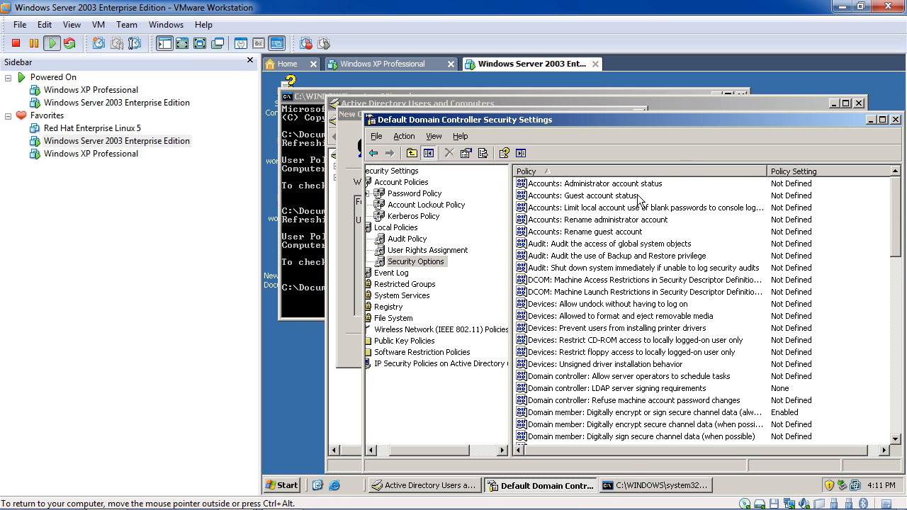
Define 'Accounts: Limit local account use of blank passwords to console logon only' as Enabled.
{"action": "double_click", "coordinate": [677, 209]}
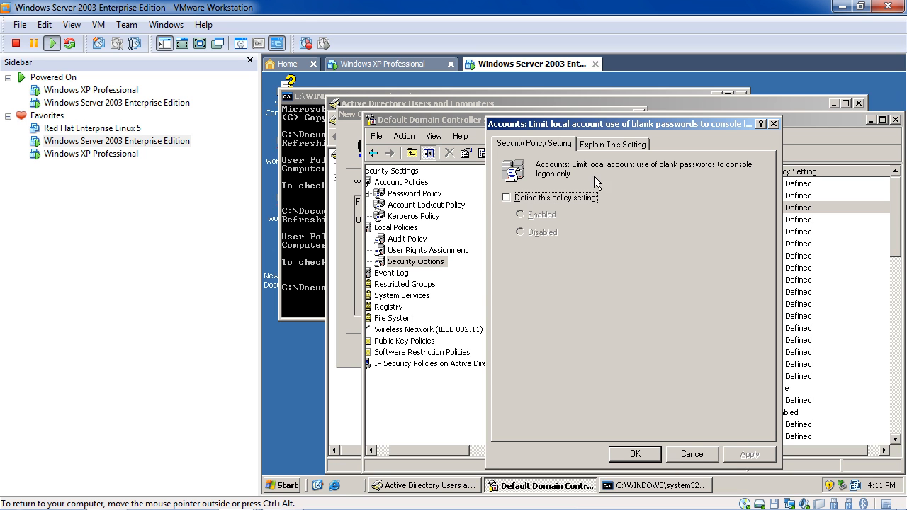
{"action": "left_click", "coordinate": [571, 201]}
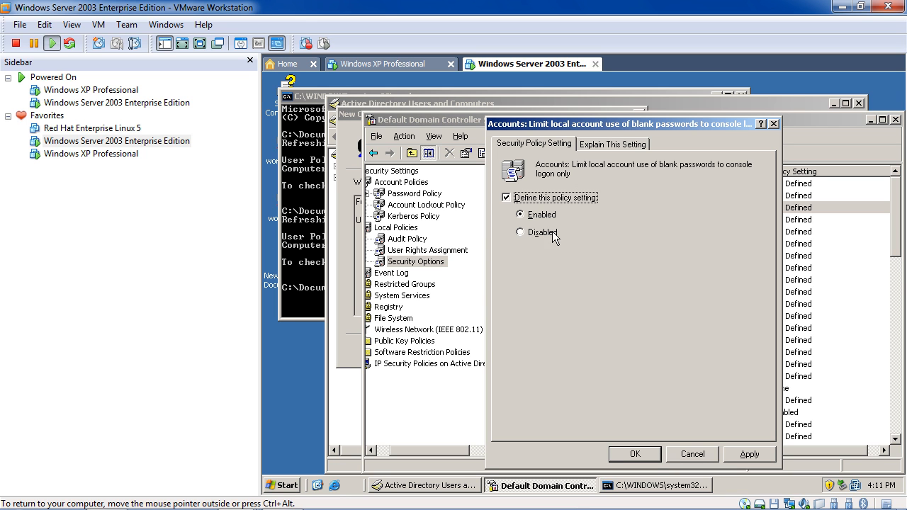
{"action": "left_click", "coordinate": [638, 454]}
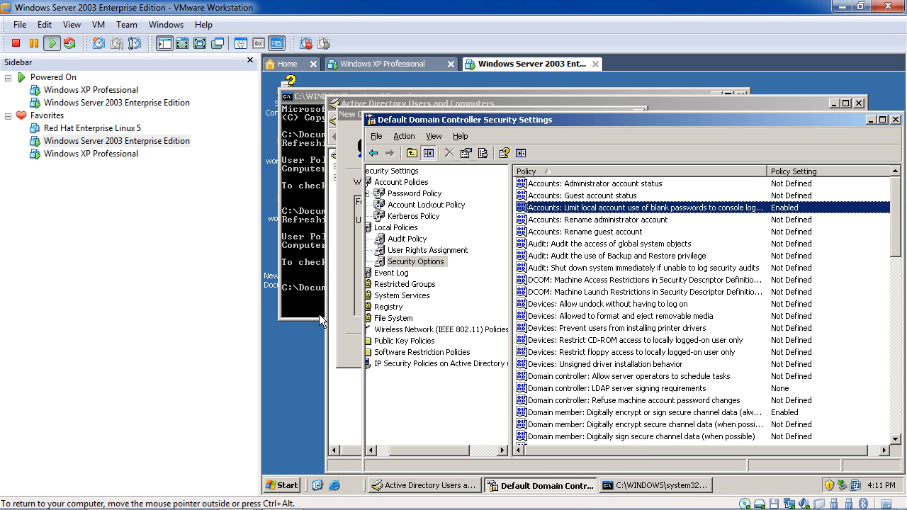
{"action": "left_click", "coordinate": [315, 266]}
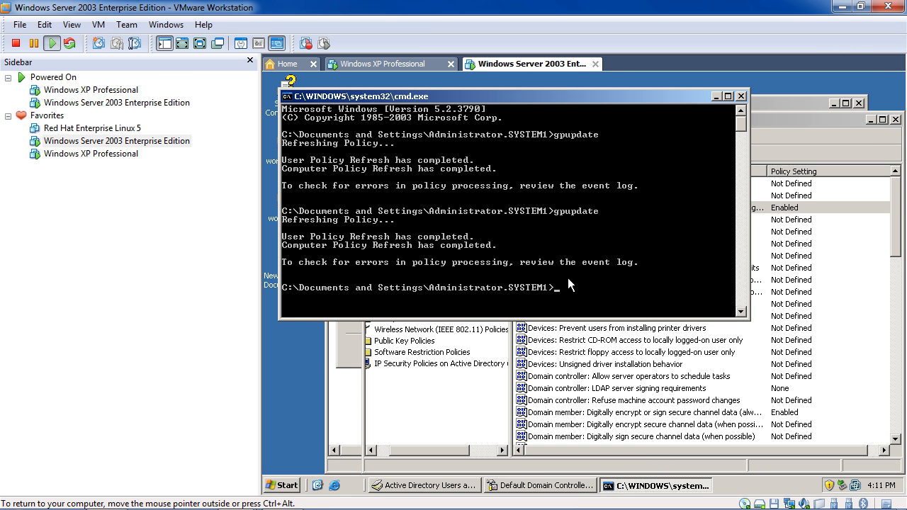
Refresh group policy with gpupdate in Command Prompt, then minimize it.
{"action": "type", "text": "gpupdate"}
{"action": "key", "text": "Return"}
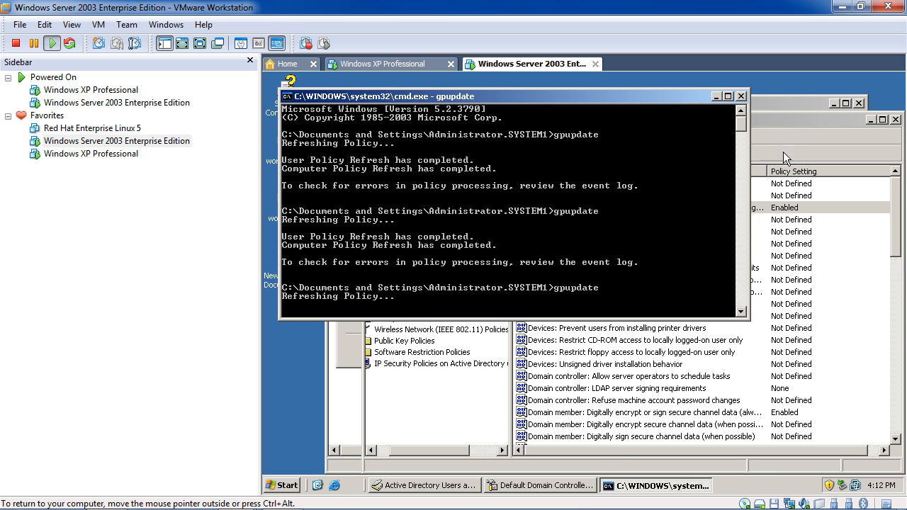
{"action": "left_click", "coordinate": [783, 120]}
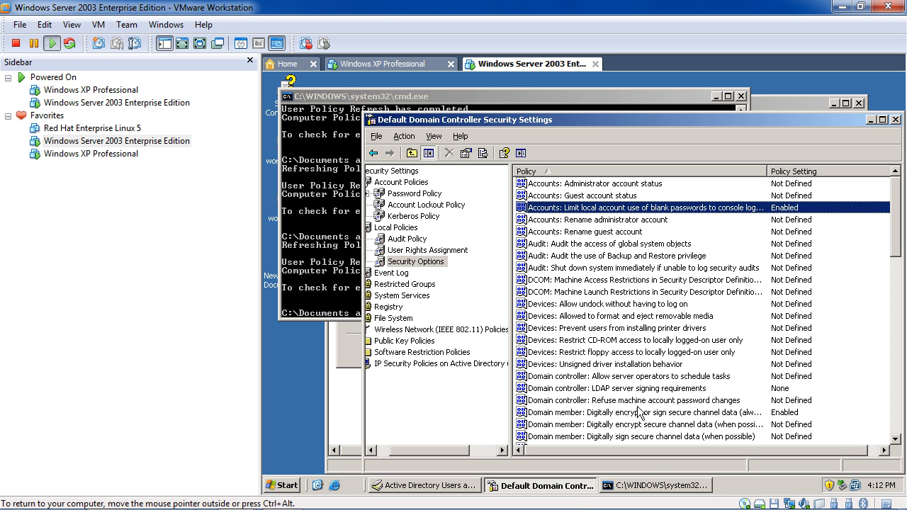
{"action": "left_click", "coordinate": [646, 487]}
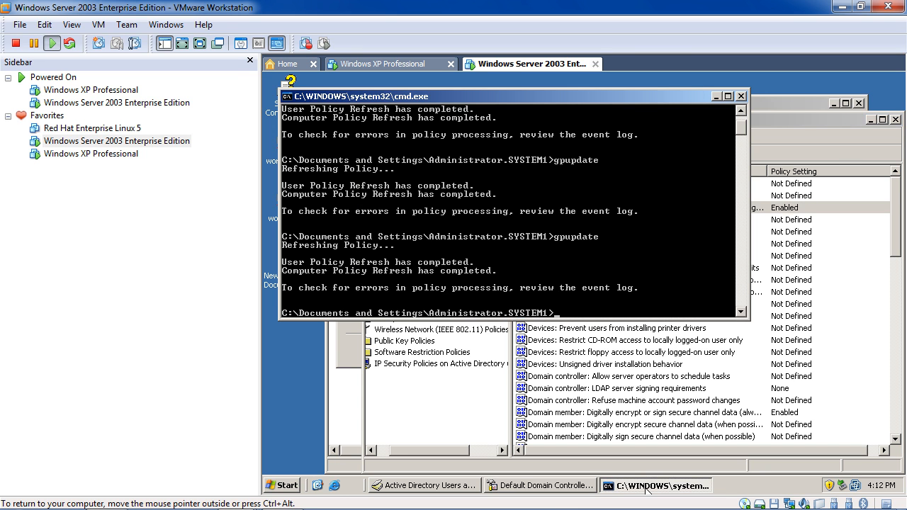
{"action": "left_click", "coordinate": [646, 487]}
Retry finishing user webdeveloper, dismiss the password error, and cancel the wizard.
{"action": "left_click", "coordinate": [425, 486]}
{"action": "left_click", "coordinate": [544, 351]}
{"action": "left_click", "coordinate": [594, 316]}
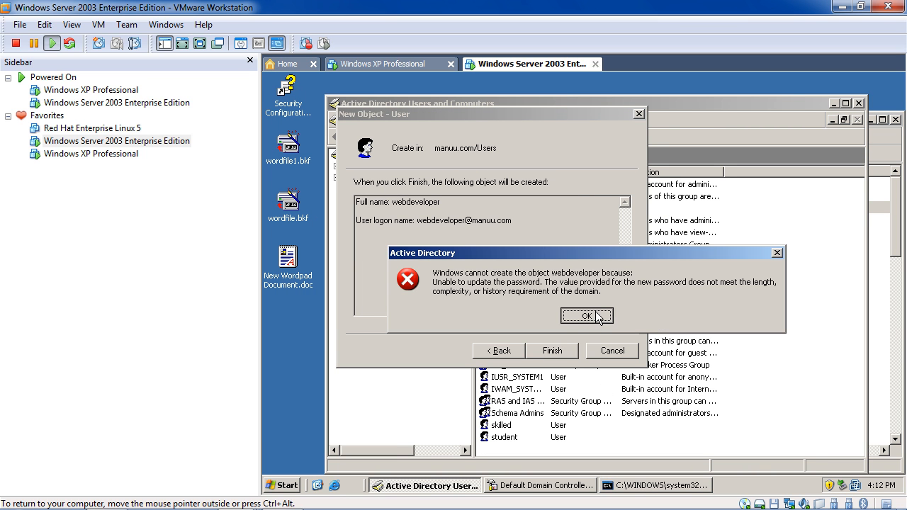
{"action": "left_click", "coordinate": [641, 114]}
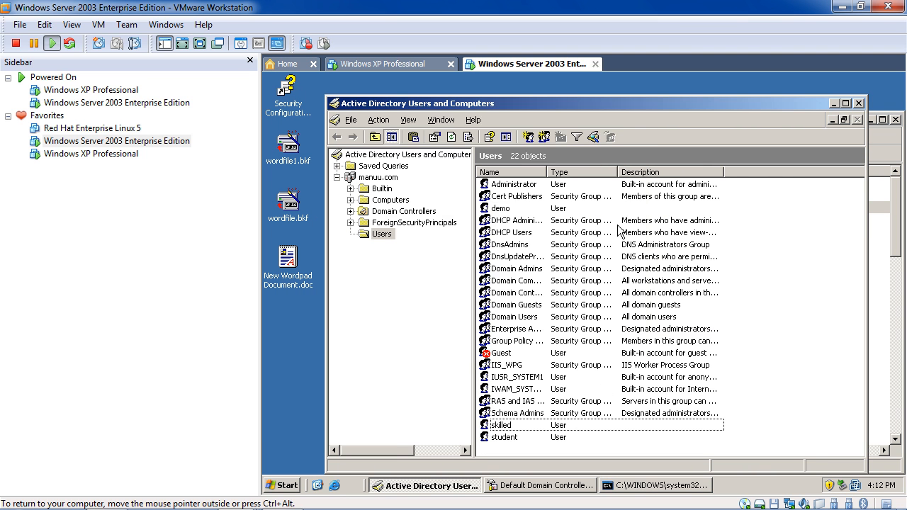
{"action": "right_click", "coordinate": [544, 443]}
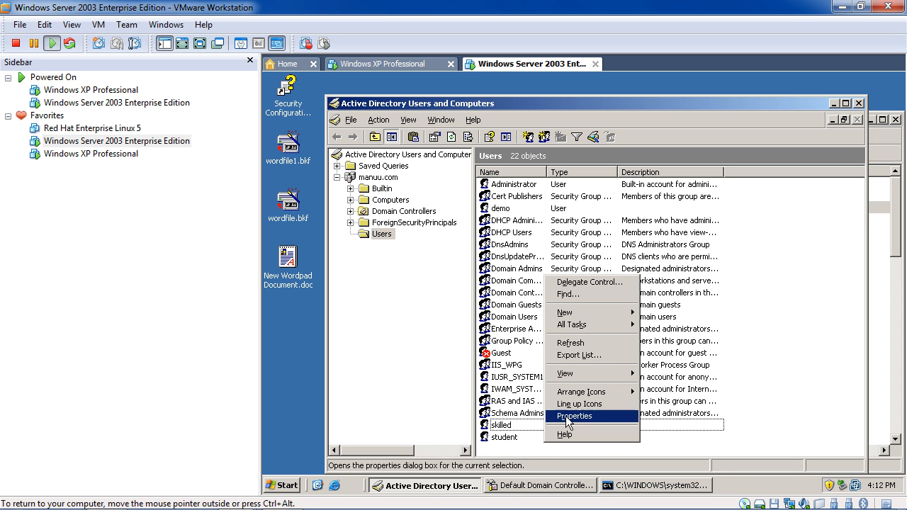
{"action": "left_click", "coordinate": [528, 486]}
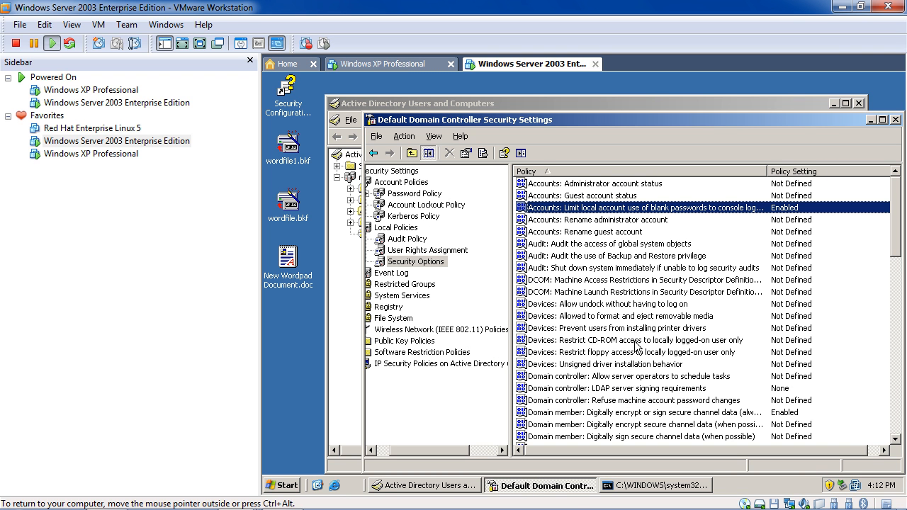
Recheck Password Policy (0-character minimum), Account Lockout and User Rights Assignment settings.
{"action": "scroll", "coordinate": [646, 290], "scroll_direction": "down", "scroll_amount": 8}
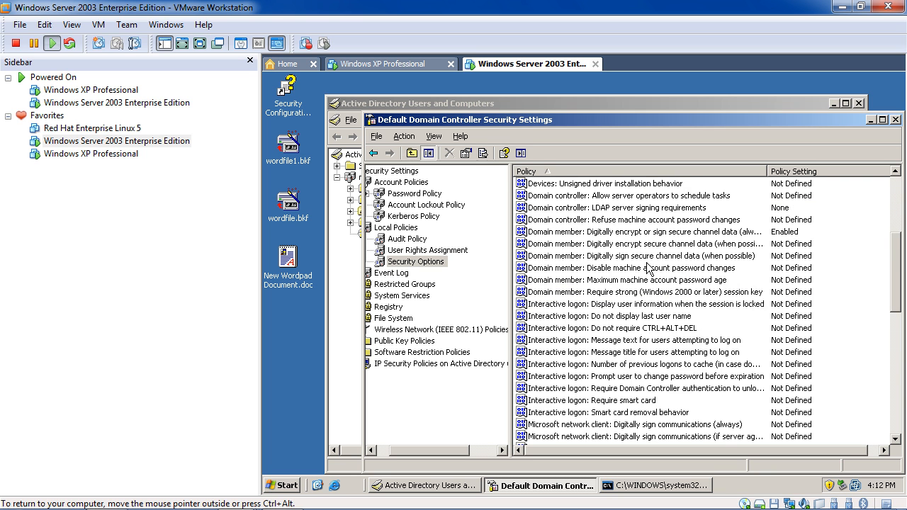
{"action": "scroll", "coordinate": [649, 268], "scroll_direction": "down", "scroll_amount": 7}
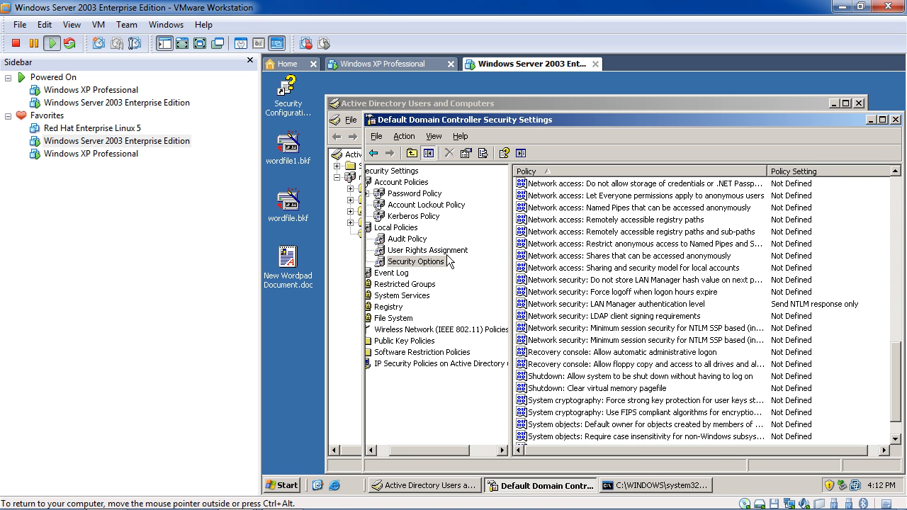
{"action": "left_click", "coordinate": [412, 194]}
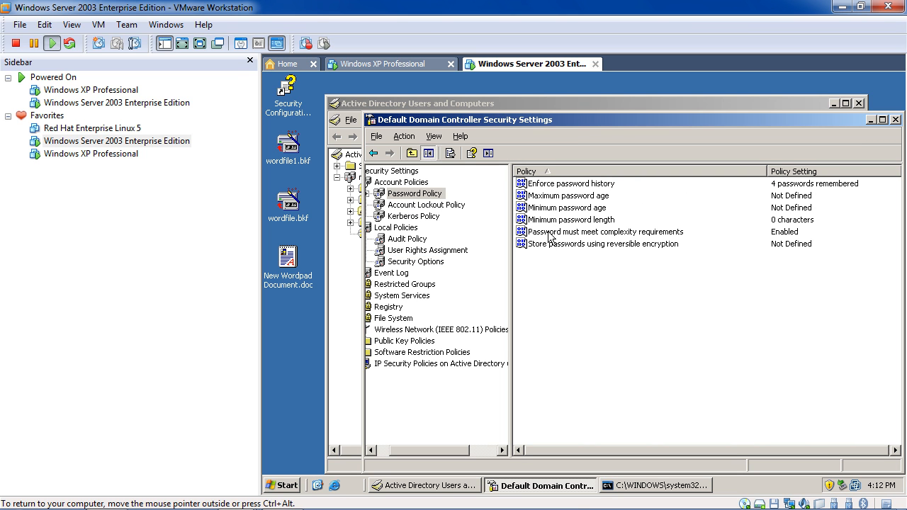
{"action": "left_click", "coordinate": [418, 207]}
{"action": "left_click", "coordinate": [414, 248]}
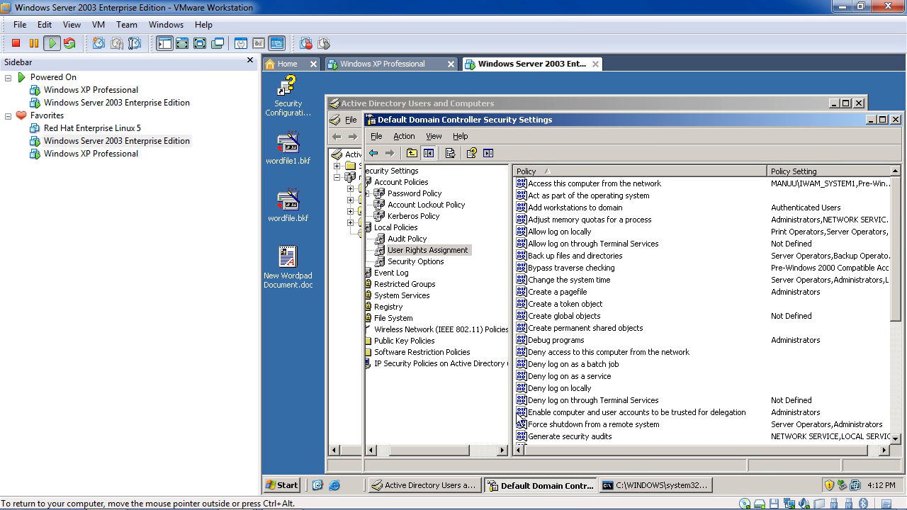
{"action": "left_click", "coordinate": [291, 485]}
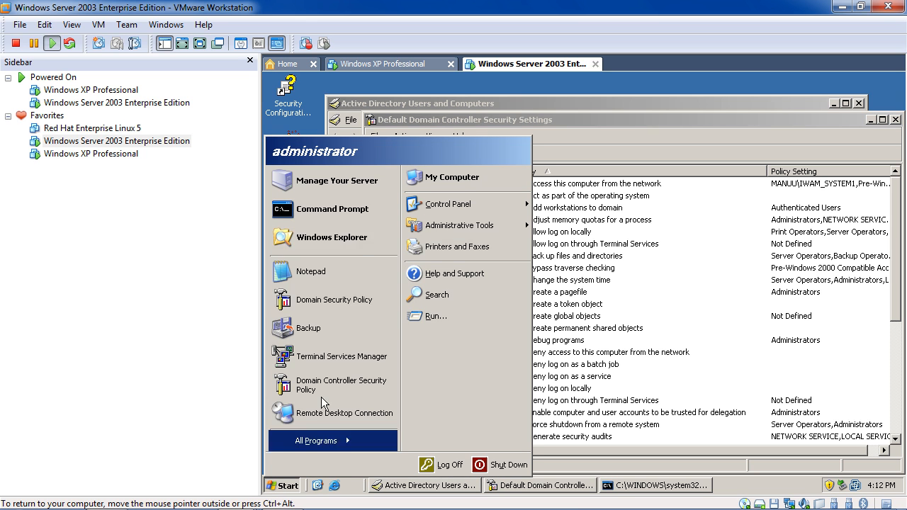
Launch Domain Security Policy from Administrative Tools and navigate to Local Policies > Security Options.
{"action": "left_click", "coordinate": [338, 440]}
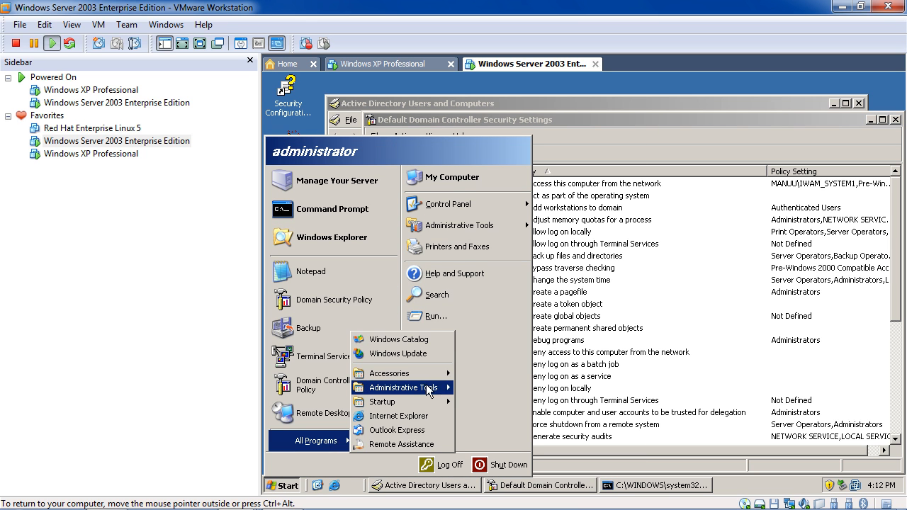
{"action": "mouse_move", "coordinate": [445, 387]}
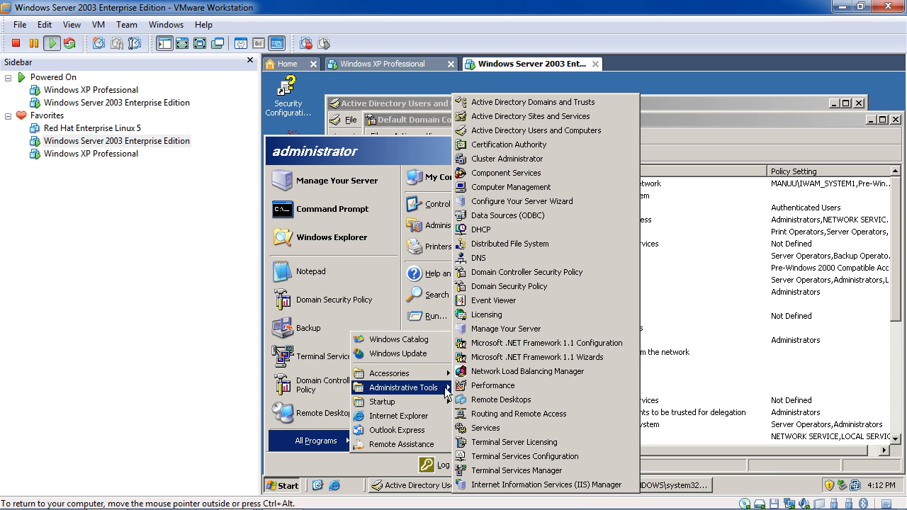
{"action": "left_click", "coordinate": [533, 287]}
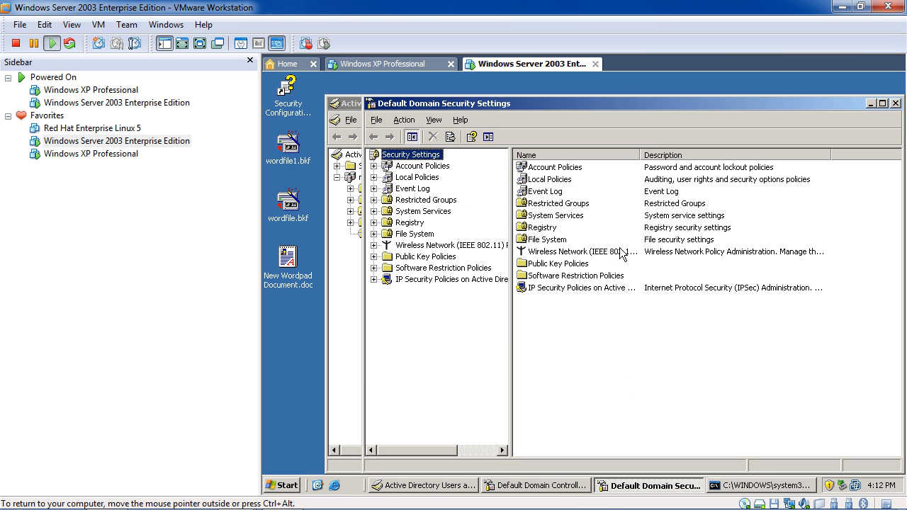
{"action": "double_click", "coordinate": [566, 178]}
{"action": "double_click", "coordinate": [560, 168]}
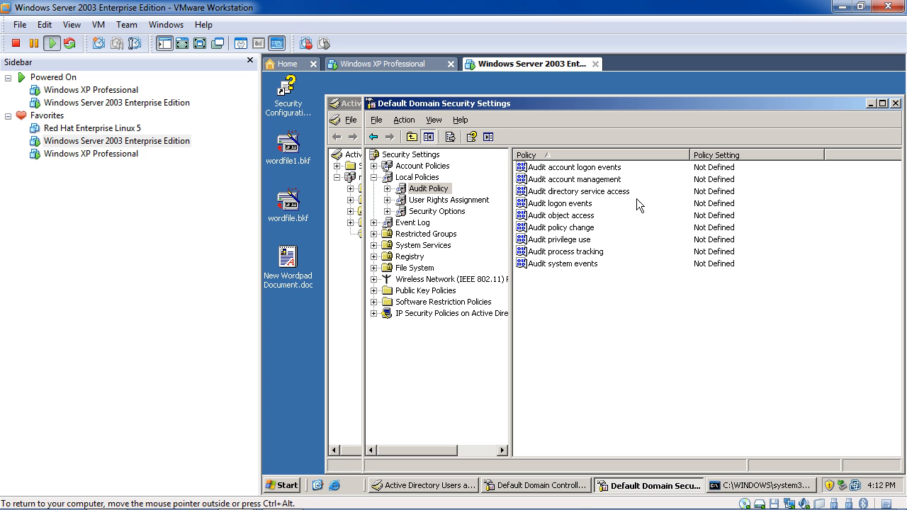
{"action": "left_click", "coordinate": [372, 138]}
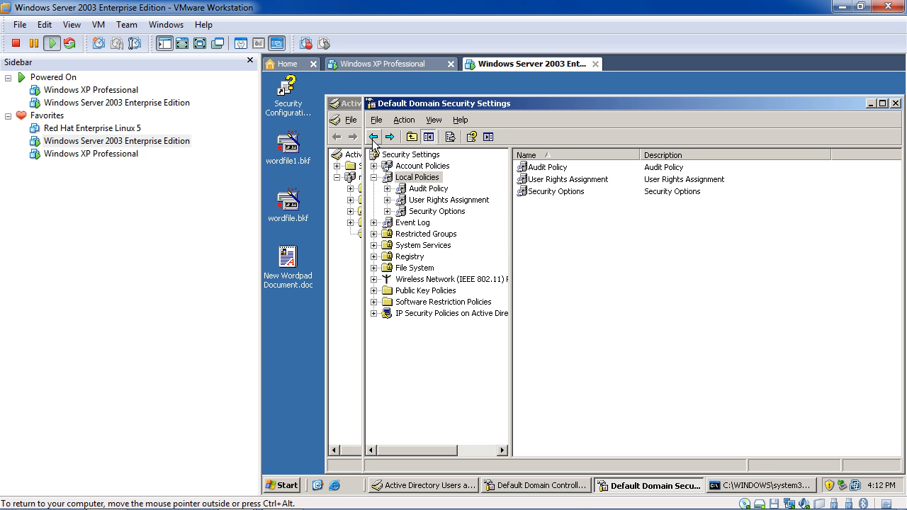
{"action": "double_click", "coordinate": [532, 191]}
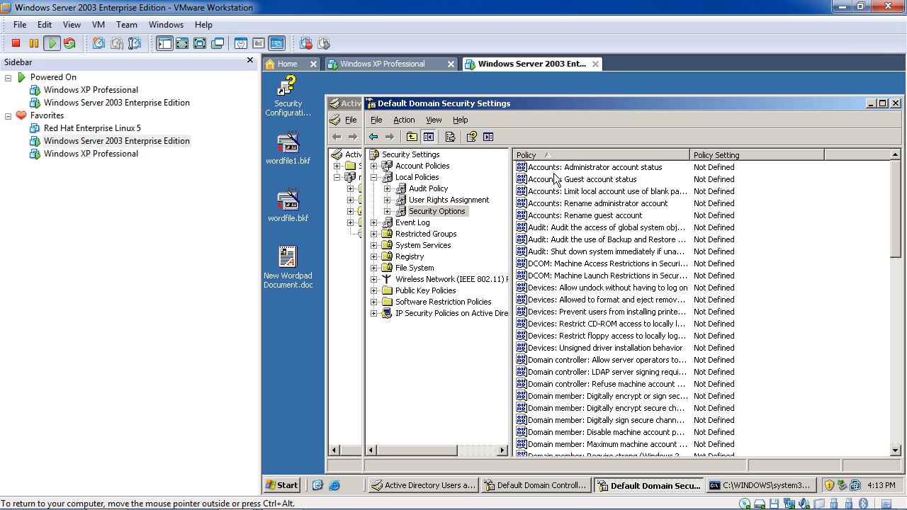
Define the blank-password console-logon limit policy and set it to Enabled.
{"action": "left_click", "coordinate": [574, 193]}
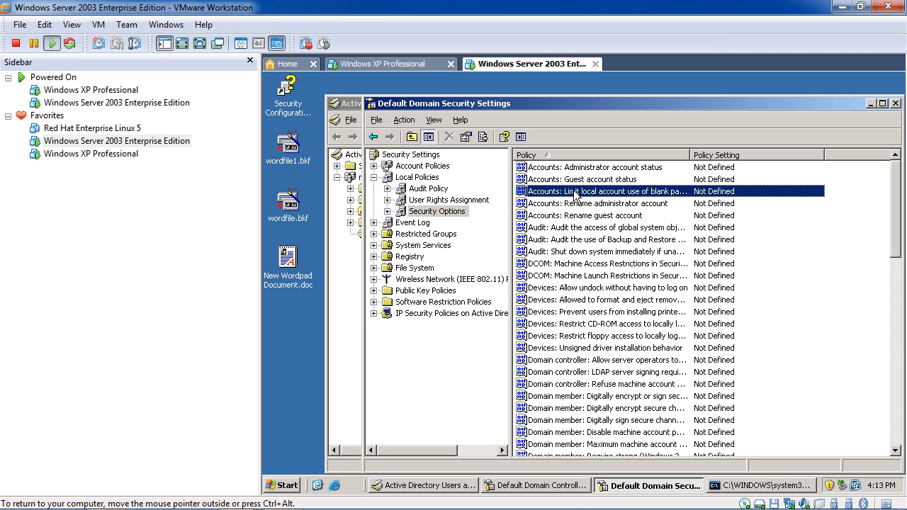
{"action": "double_click", "coordinate": [576, 196]}
{"action": "left_click", "coordinate": [550, 191]}
{"action": "left_click", "coordinate": [543, 225]}
{"action": "left_click", "coordinate": [542, 207]}
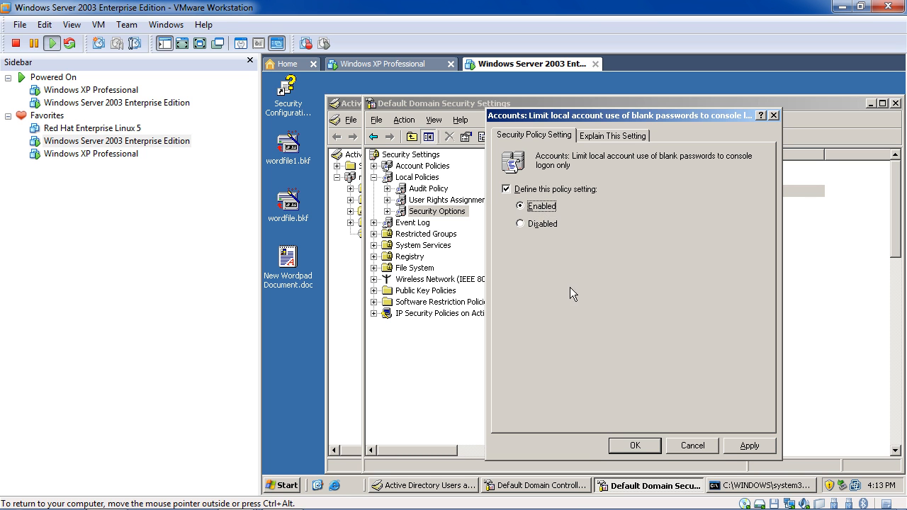
{"action": "left_click", "coordinate": [635, 445]}
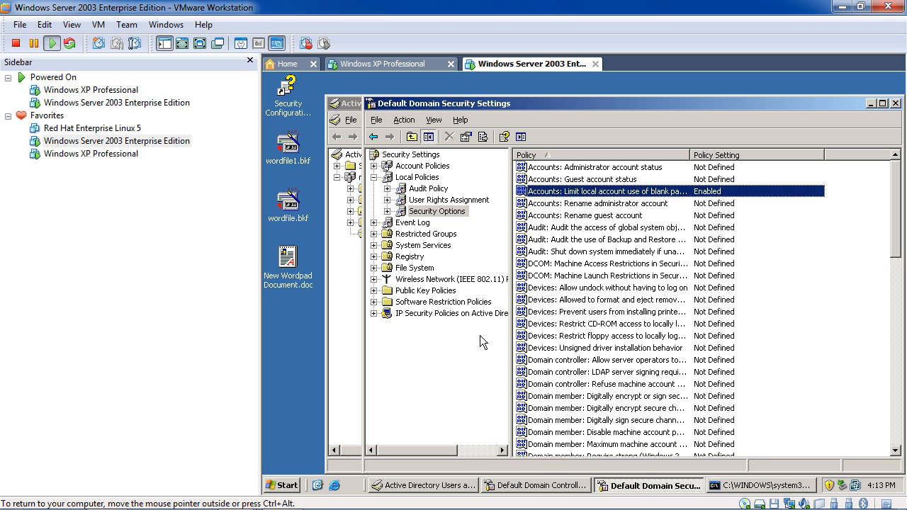
{"action": "mouse_move", "coordinate": [371, 506]}
Run gpupdate in a new Command Prompt, then return to Active Directory Users and Computers.
{"action": "left_click", "coordinate": [290, 486]}
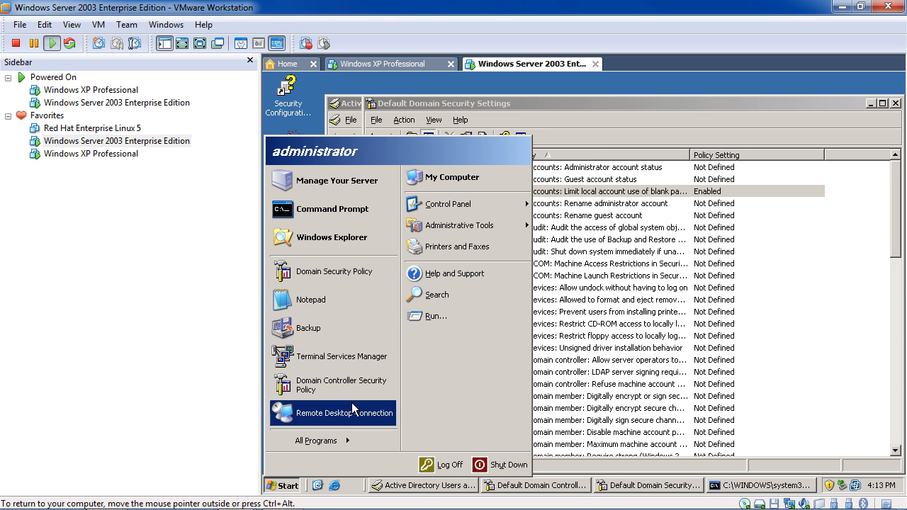
{"action": "left_click", "coordinate": [349, 208]}
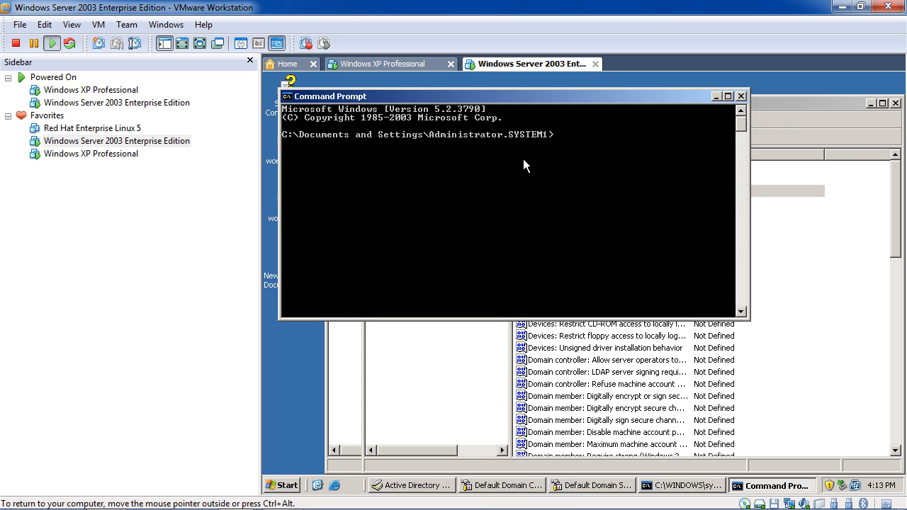
{"action": "type", "text": "gpupdate"}
{"action": "key", "text": "Return"}
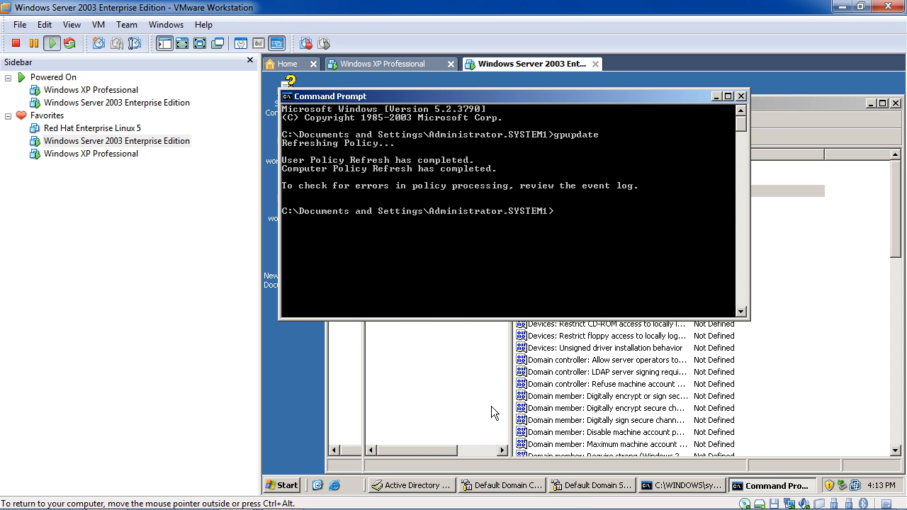
{"action": "left_click", "coordinate": [452, 337]}
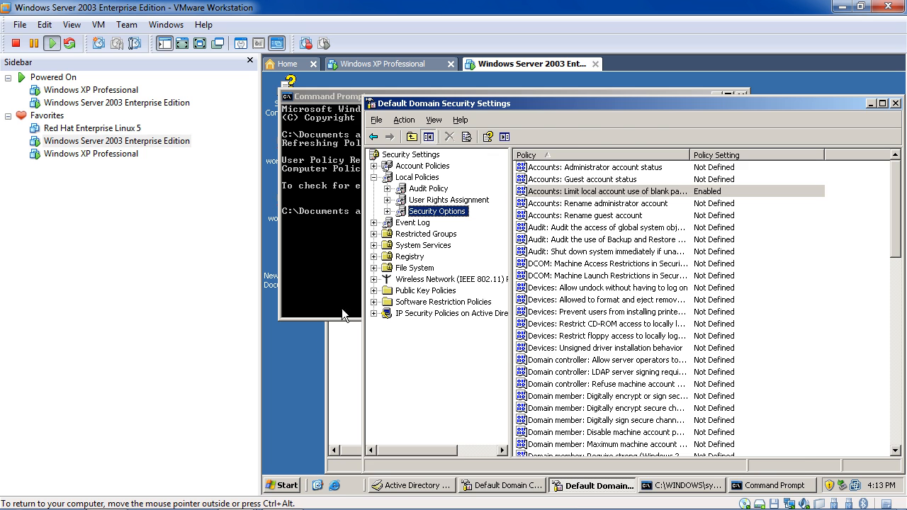
{"action": "left_click", "coordinate": [333, 371]}
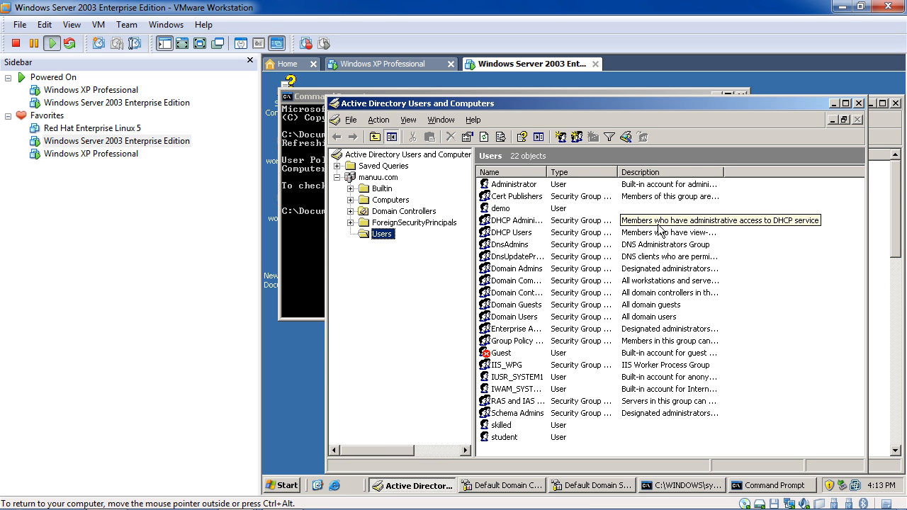
{"action": "right_click", "coordinate": [804, 306]}
{"action": "mouse_move", "coordinate": [842, 345]}
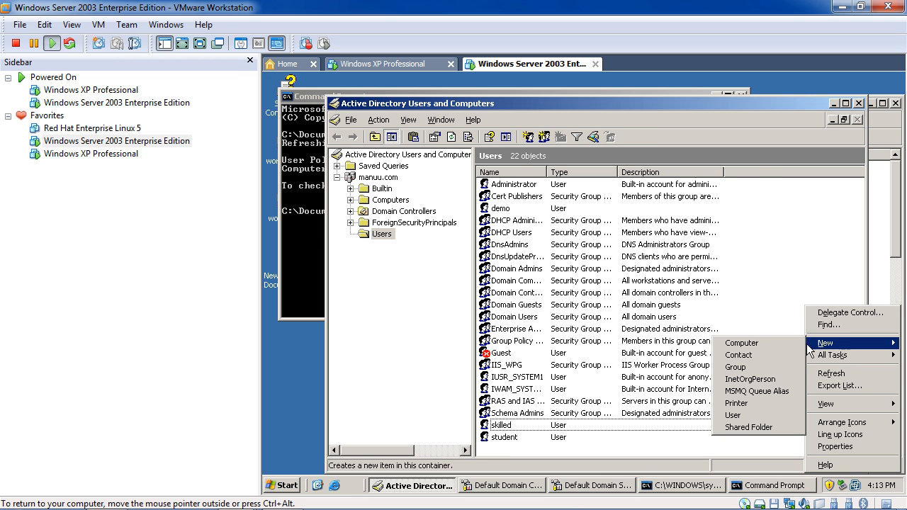
{"action": "left_click", "coordinate": [757, 415]}
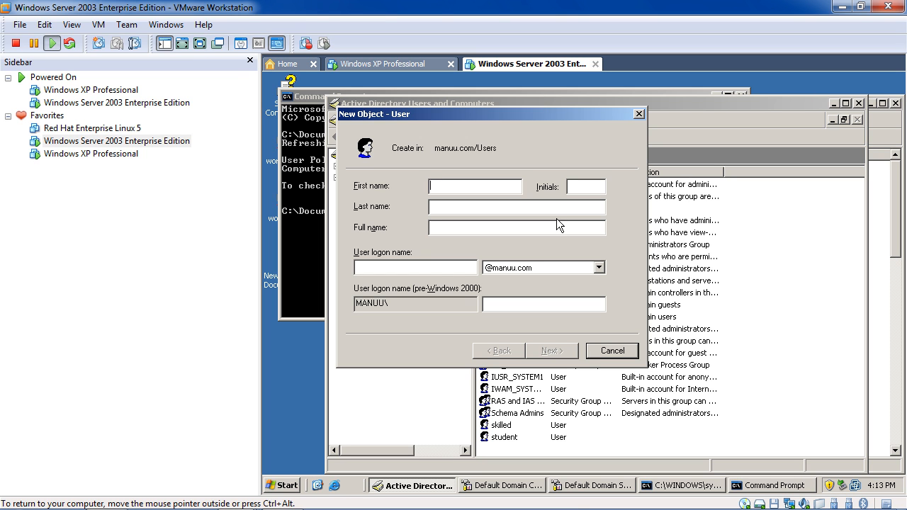
{"action": "type", "text": "abc"}
{"action": "left_click", "coordinate": [455, 272]}
{"action": "type", "text": "abc"}
{"action": "left_click", "coordinate": [568, 353]}
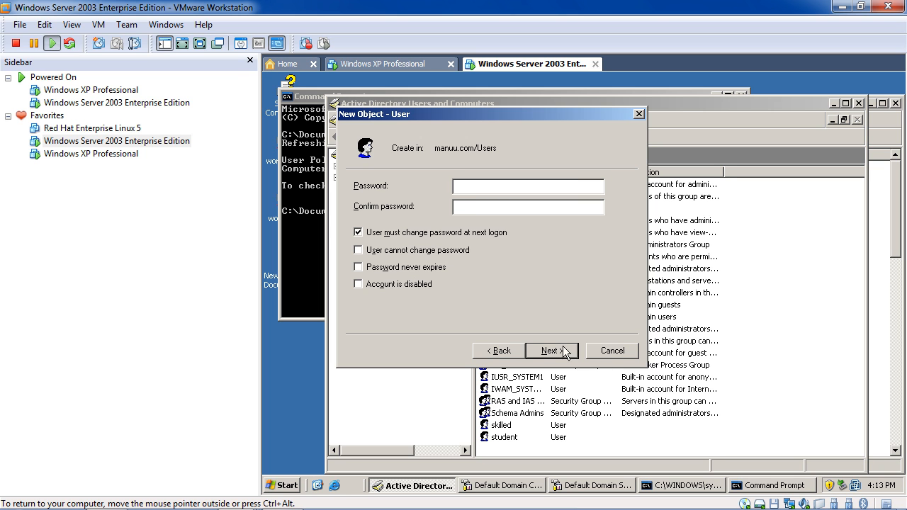
{"action": "left_click", "coordinate": [469, 232]}
{"action": "left_click", "coordinate": [555, 350]}
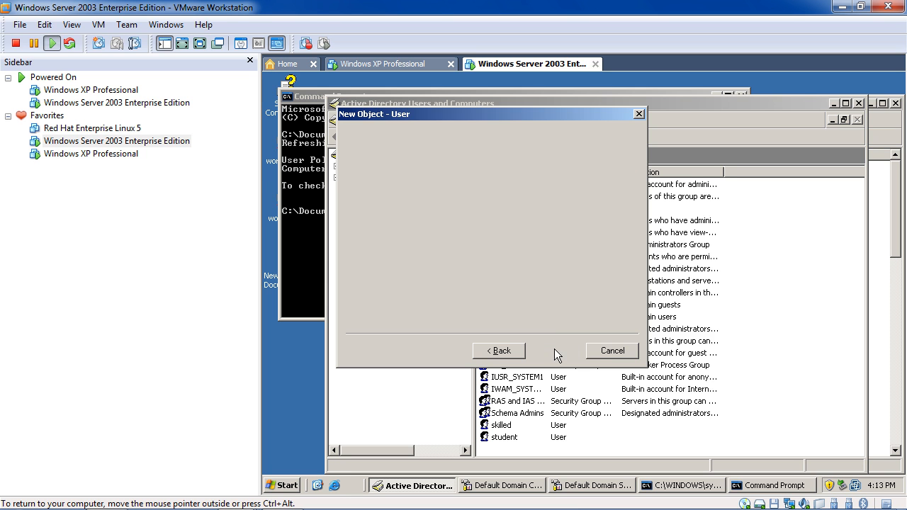
{"action": "left_click", "coordinate": [553, 351]}
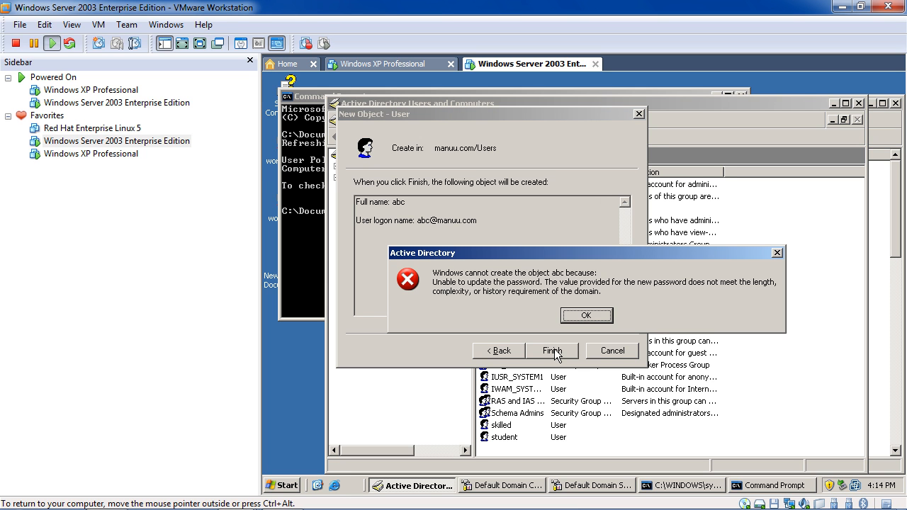
{"action": "left_click", "coordinate": [592, 314]}
{"action": "left_click", "coordinate": [606, 354]}
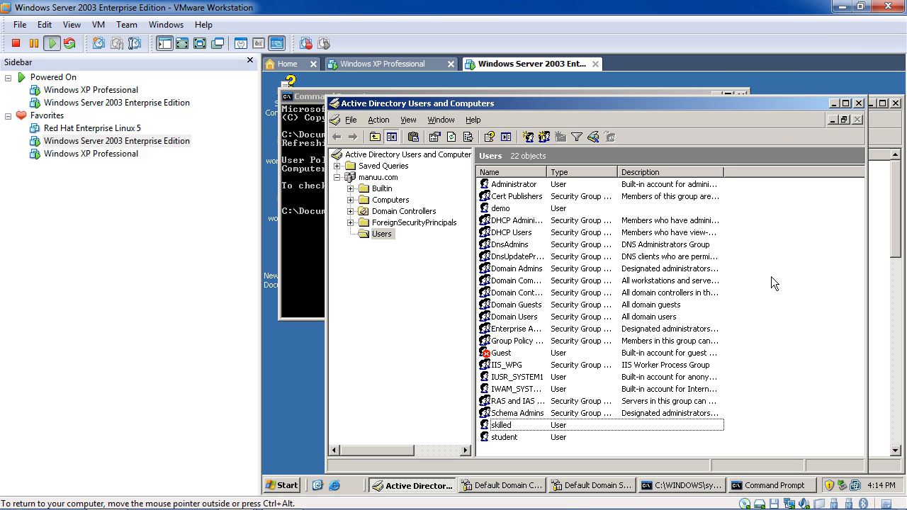
Create a Global Security group named 'developre' in manuu.com/Users.
{"action": "left_click", "coordinate": [354, 120]}
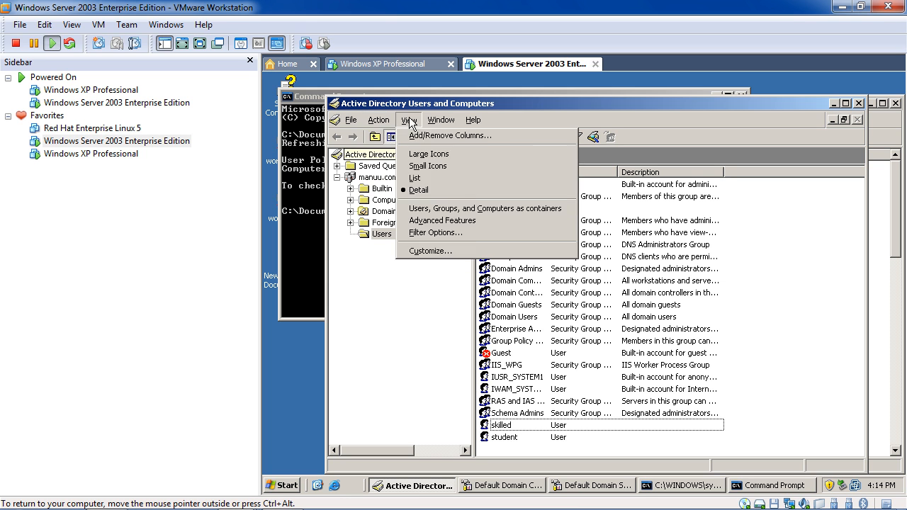
{"action": "mouse_move", "coordinate": [371, 122]}
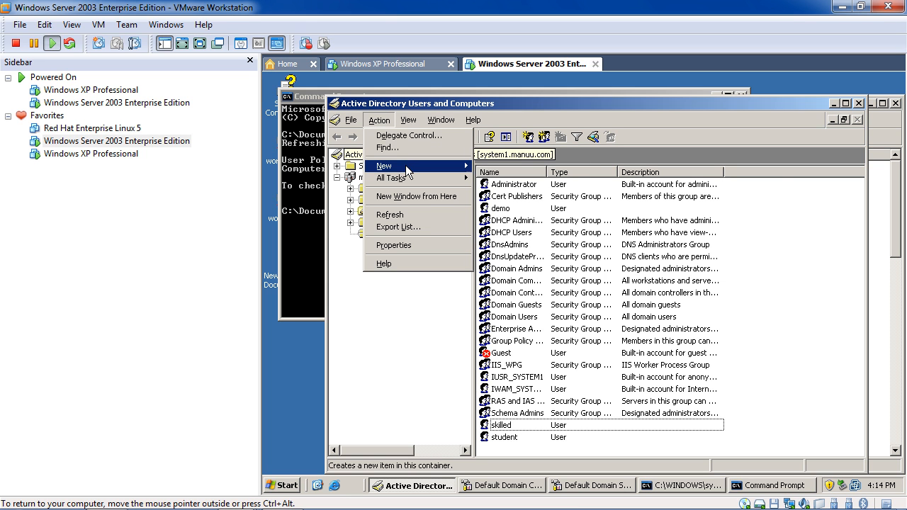
{"action": "mouse_move", "coordinate": [407, 165]}
{"action": "right_click", "coordinate": [785, 323]}
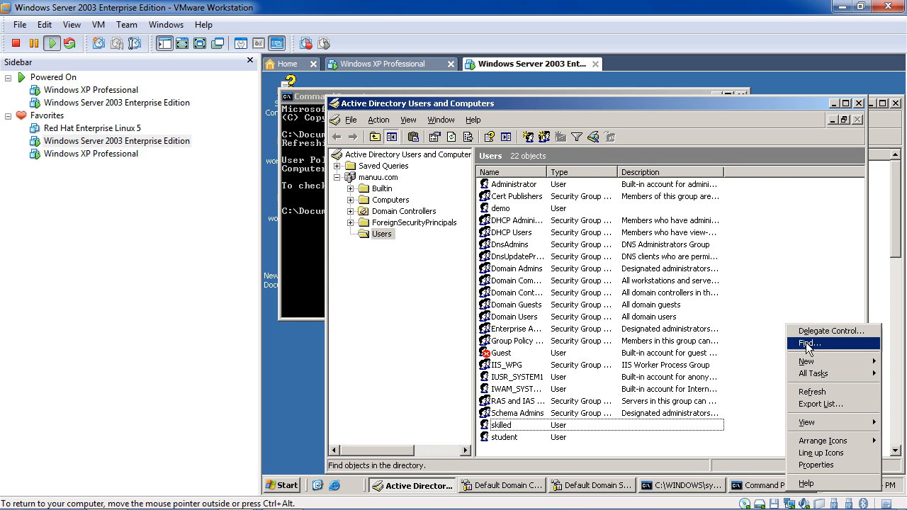
{"action": "mouse_move", "coordinate": [827, 366]}
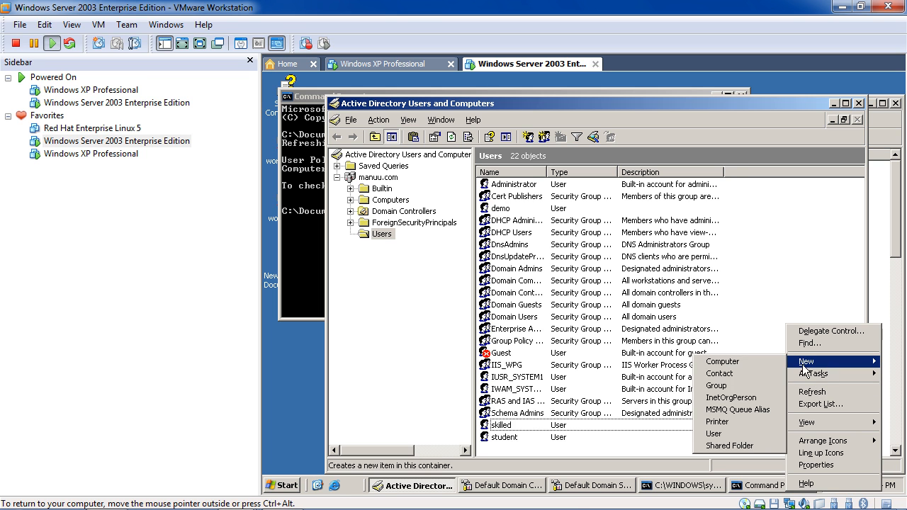
{"action": "left_click", "coordinate": [739, 388]}
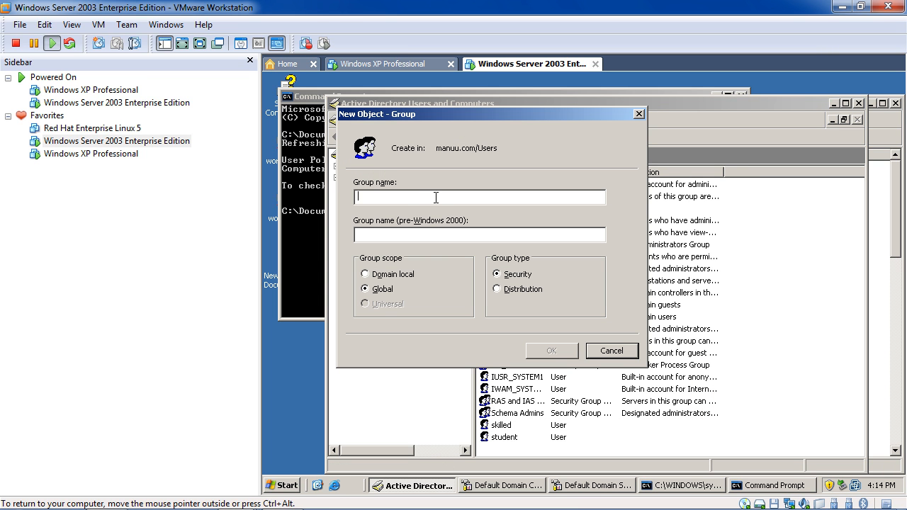
{"action": "type", "text": "developre"}
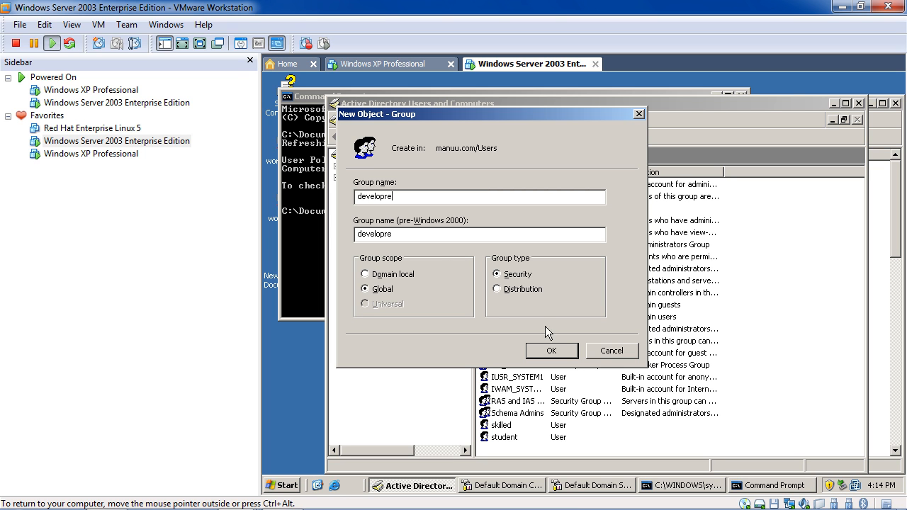
{"action": "left_click", "coordinate": [571, 349]}
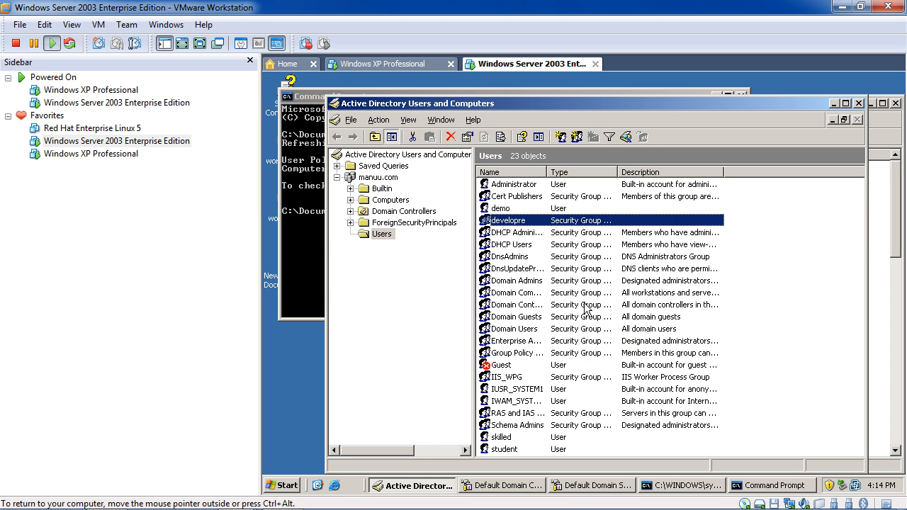
Rename the group 'developre' to 'developer' and confirm the rename.
{"action": "right_click", "coordinate": [556, 224]}
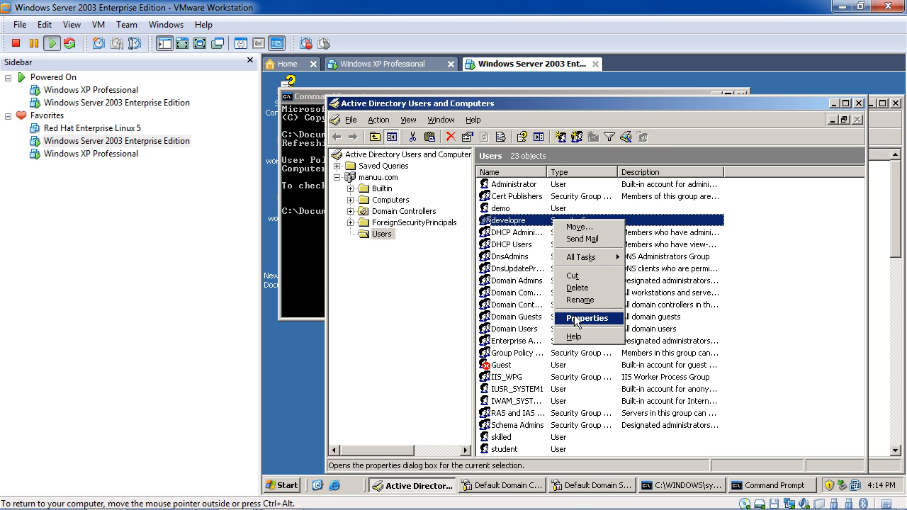
{"action": "left_click", "coordinate": [580, 300]}
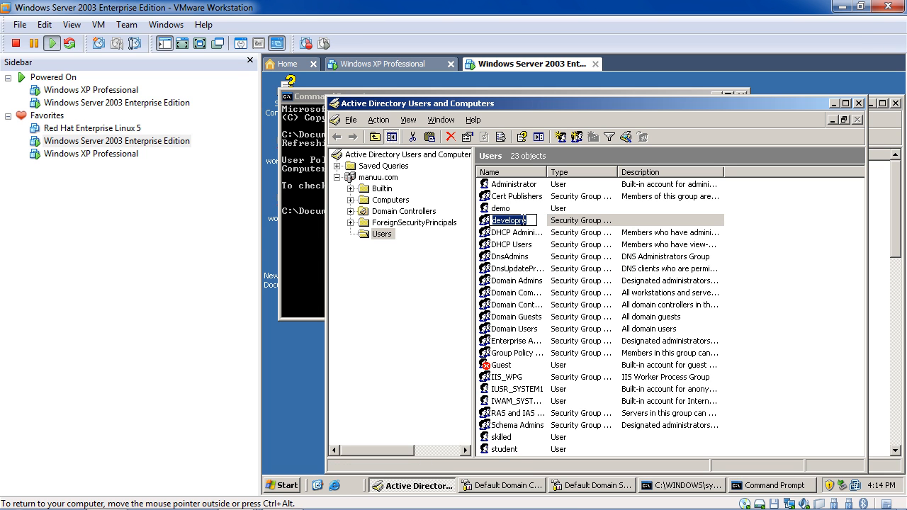
{"action": "left_click", "coordinate": [531, 221]}
{"action": "key", "text": "BackSpace"}
{"action": "key", "text": "BackSpace"}
{"action": "type", "text": "er"}
{"action": "key", "text": "Return"}
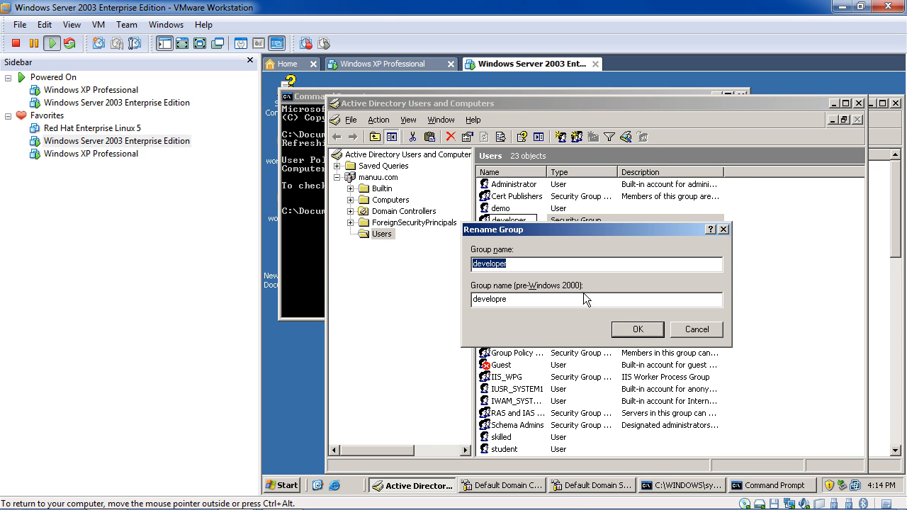
{"action": "left_click", "coordinate": [635, 329]}
{"action": "right_click", "coordinate": [567, 220]}
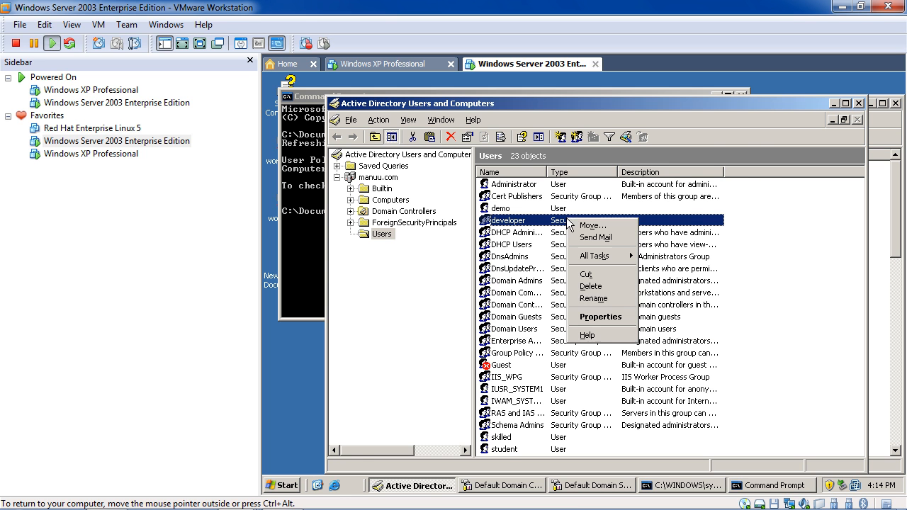
In the developer group's Members tab, add user skilled.
{"action": "left_click", "coordinate": [601, 316]}
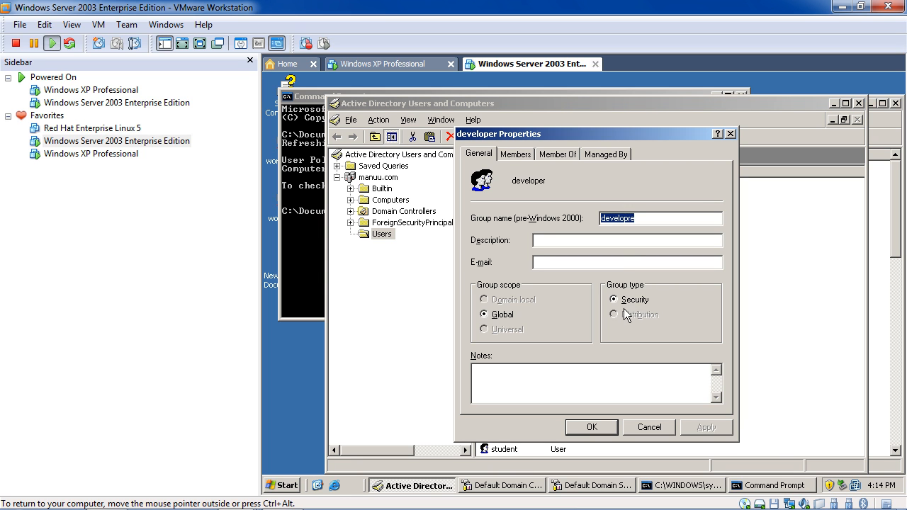
{"action": "left_click", "coordinate": [525, 156]}
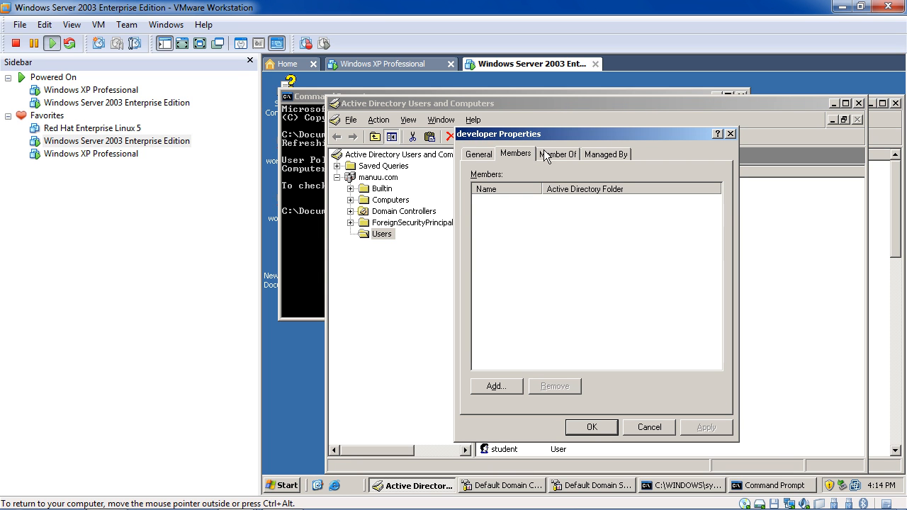
{"action": "left_click", "coordinate": [499, 386]}
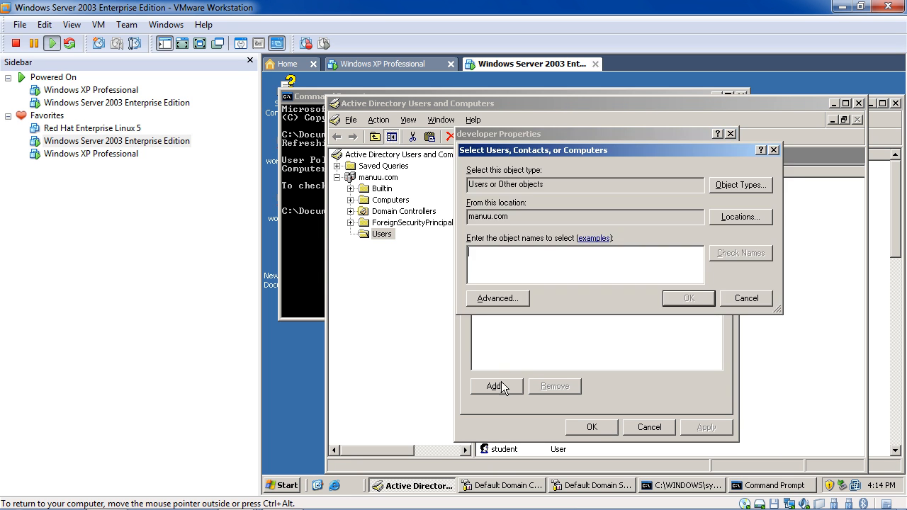
{"action": "type", "text": "skillwe"}
{"action": "left_click", "coordinate": [764, 257]}
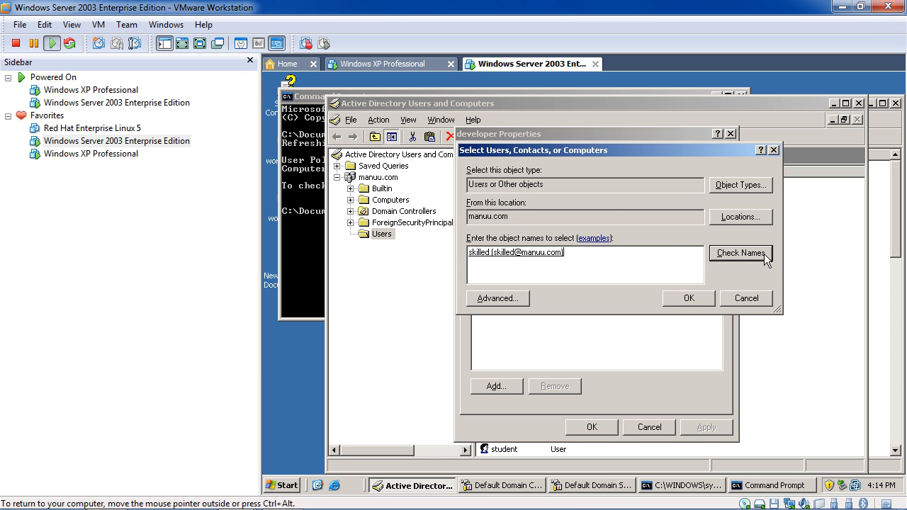
{"action": "left_click", "coordinate": [559, 253]}
{"action": "left_click", "coordinate": [689, 297]}
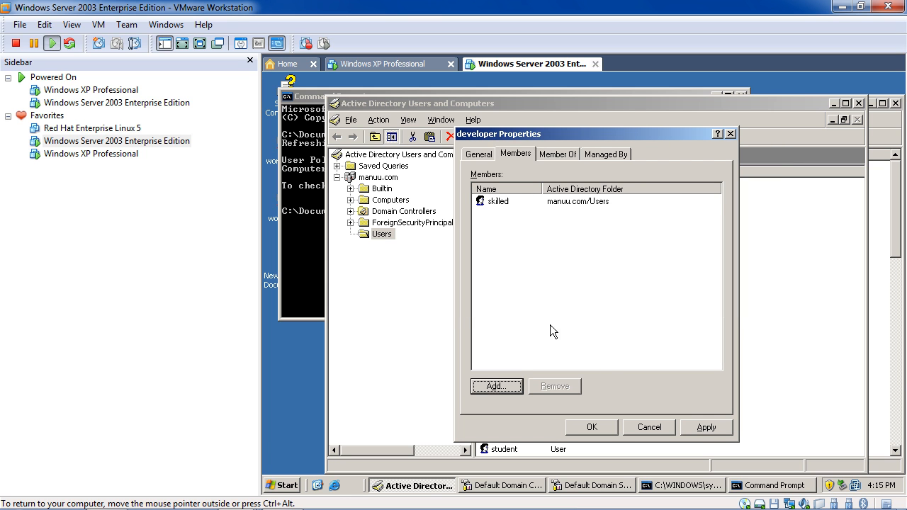
Add user student to the developer group and save the properties.
{"action": "left_click", "coordinate": [494, 386]}
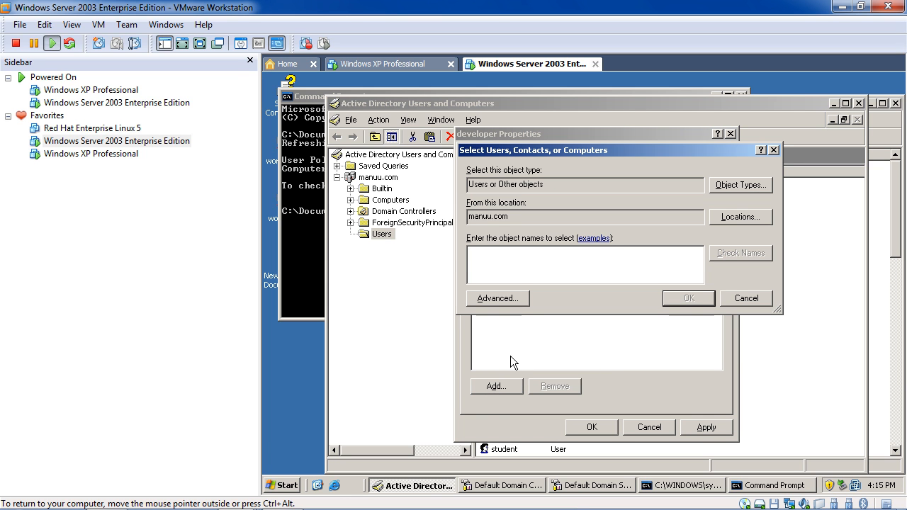
{"action": "type", "text": "stude"}
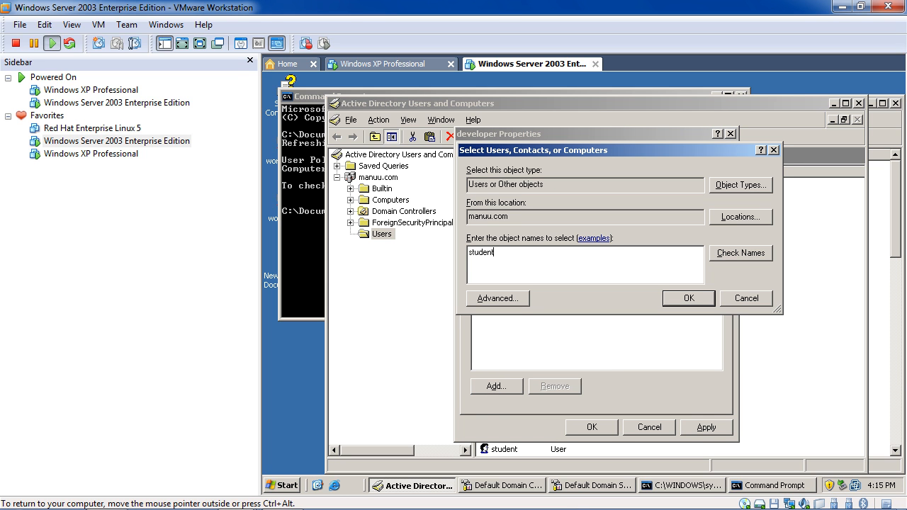
{"action": "type", "text": "nt"}
{"action": "left_click", "coordinate": [754, 258]}
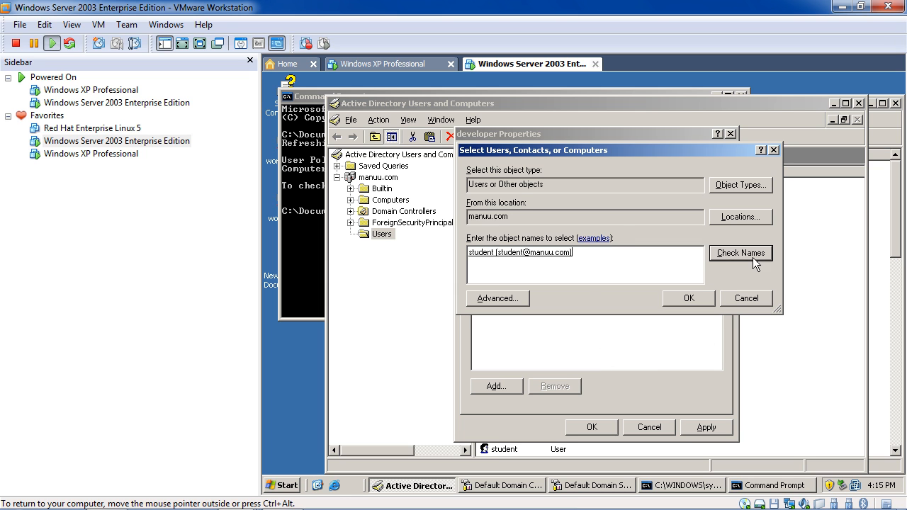
{"action": "left_click", "coordinate": [554, 265]}
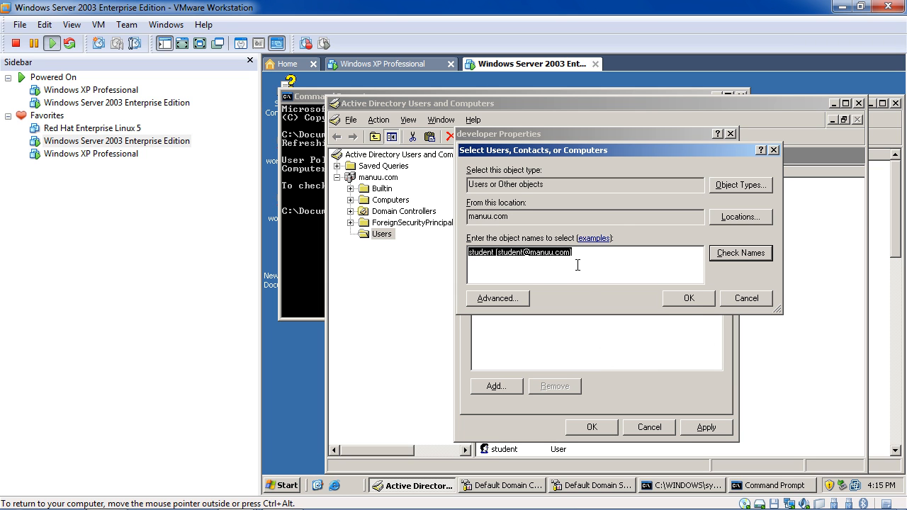
{"action": "left_click", "coordinate": [687, 299]}
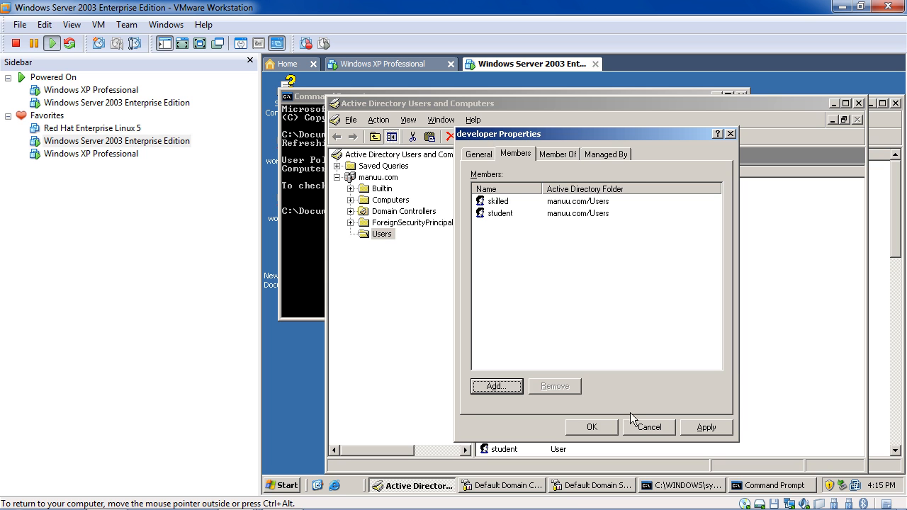
{"action": "left_click", "coordinate": [592, 427]}
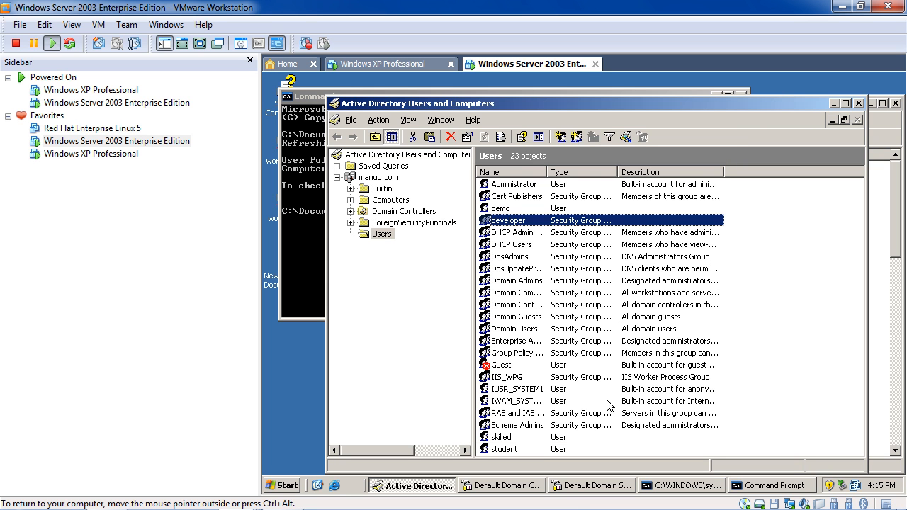
Open the developer group's properties, check its Member Of and Members tabs, then close it.
{"action": "double_click", "coordinate": [637, 220]}
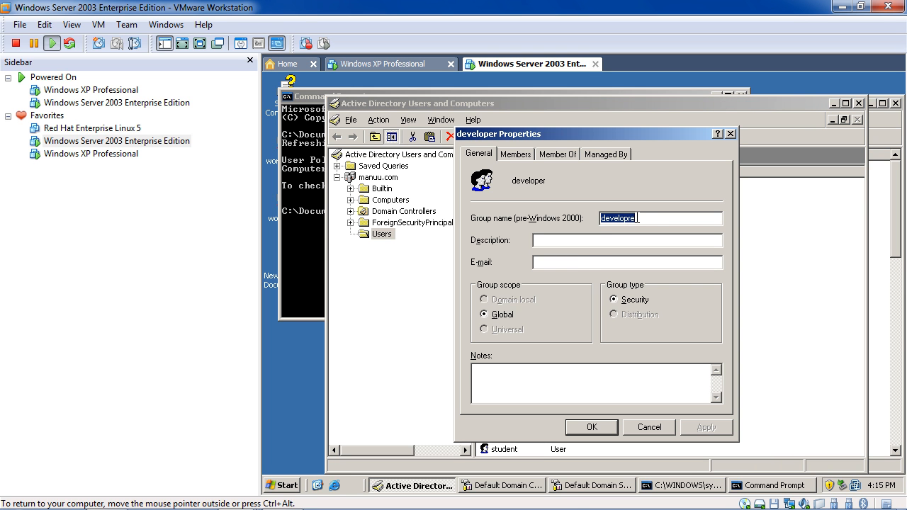
{"action": "left_click", "coordinate": [557, 154]}
{"action": "left_click", "coordinate": [516, 155]}
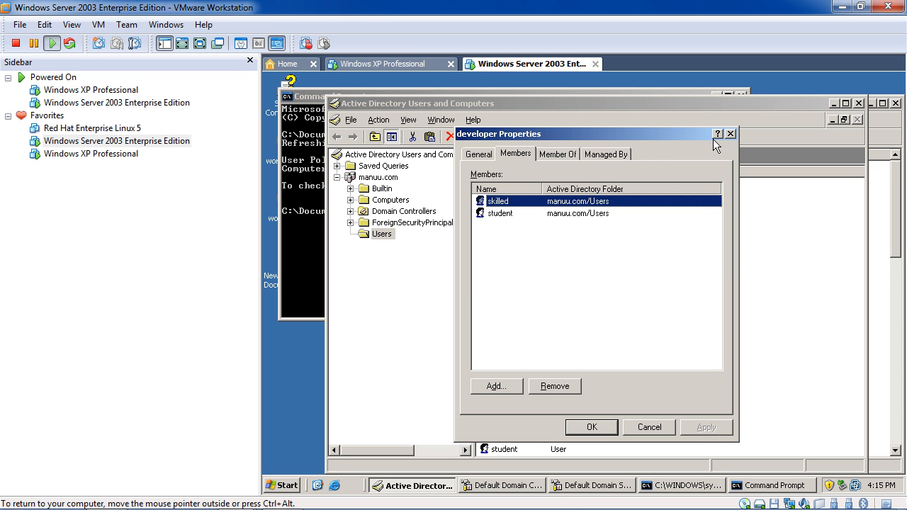
{"action": "left_click", "coordinate": [730, 134]}
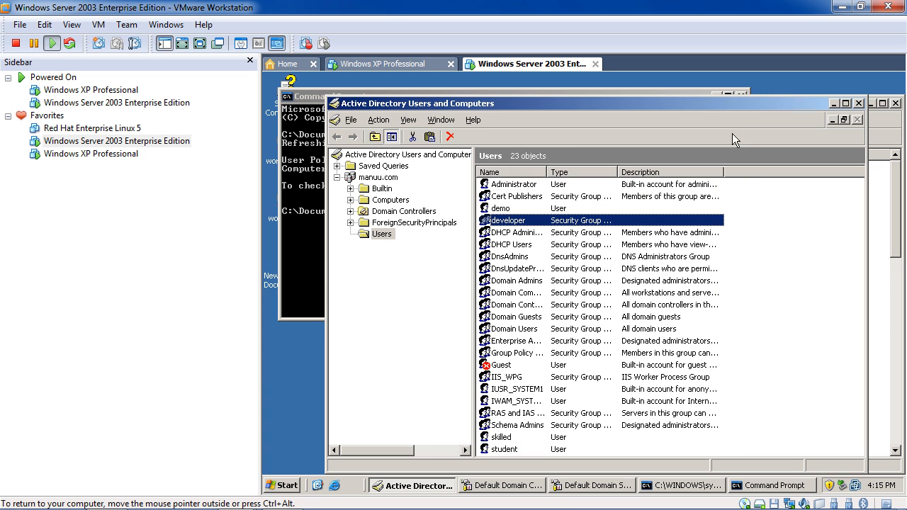
Reopen developer's Properties and review its Managed By, Member Of, Members and General tabs.
{"action": "right_click", "coordinate": [546, 224]}
{"action": "left_click", "coordinate": [578, 323]}
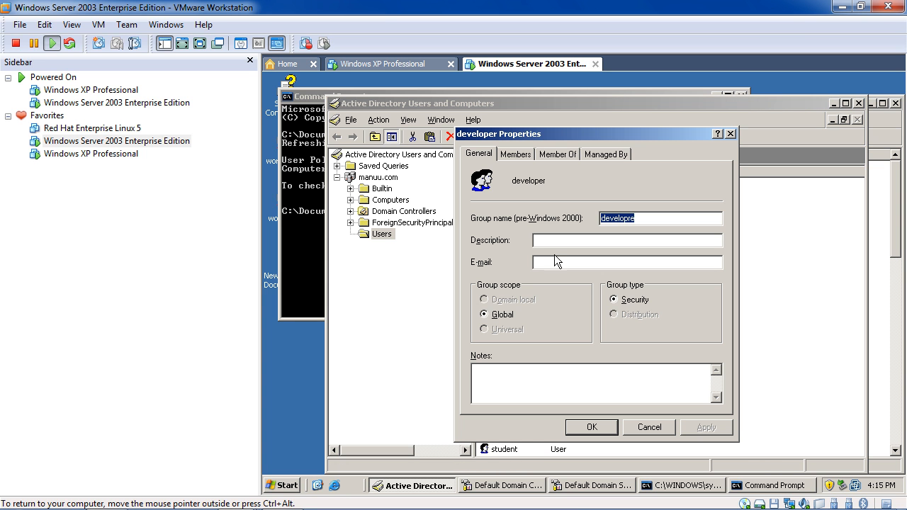
{"action": "left_click", "coordinate": [604, 155]}
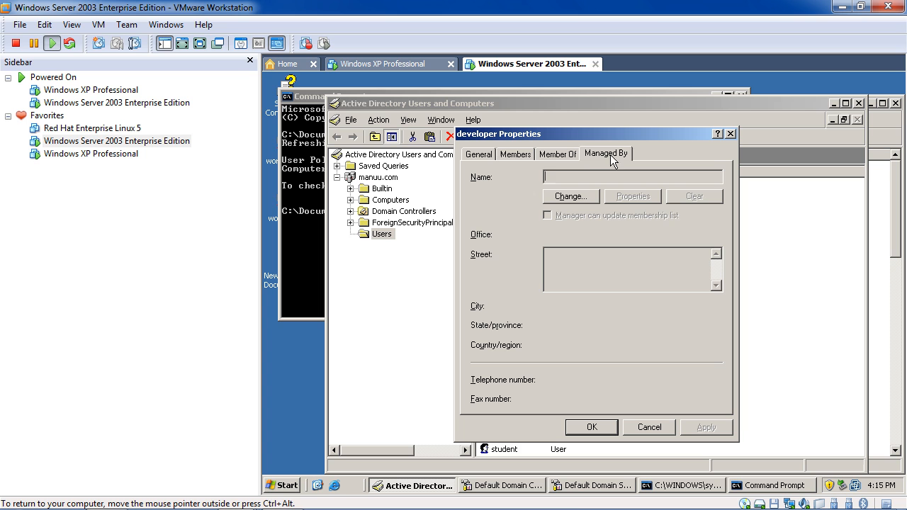
{"action": "left_click", "coordinate": [564, 157]}
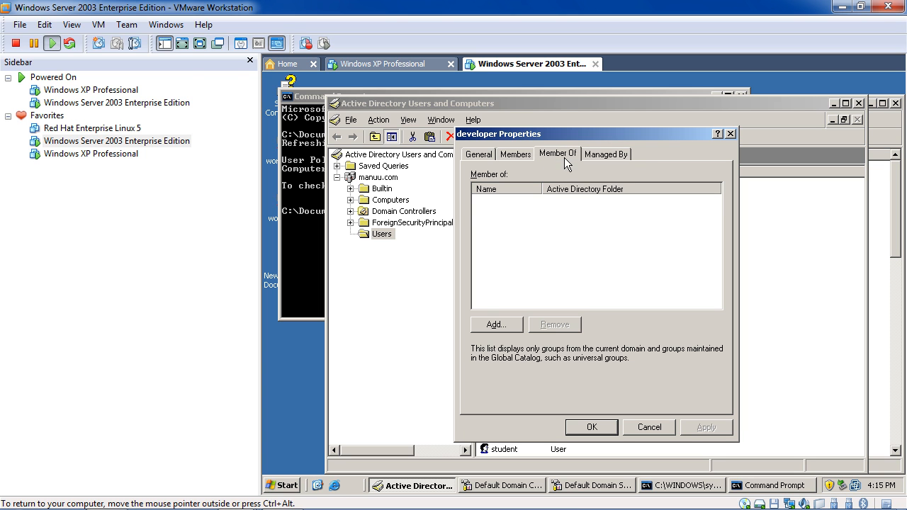
{"action": "left_click", "coordinate": [515, 156]}
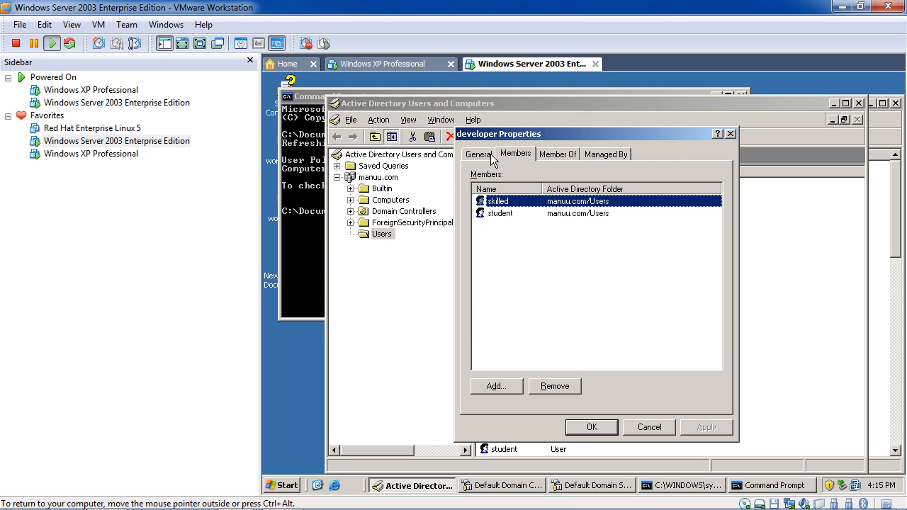
{"action": "left_click", "coordinate": [496, 158]}
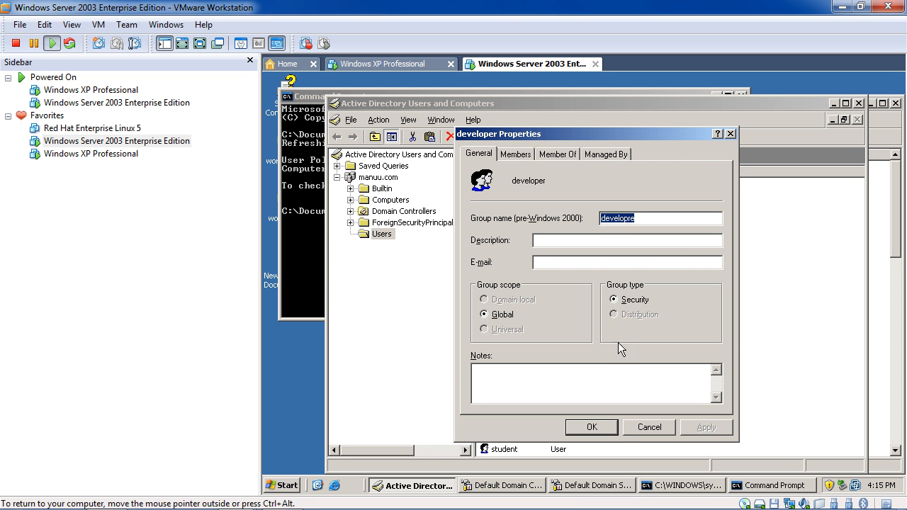
Confirm the developer Properties dialog with OK to return to the Users list.
{"action": "left_click", "coordinate": [730, 134]}
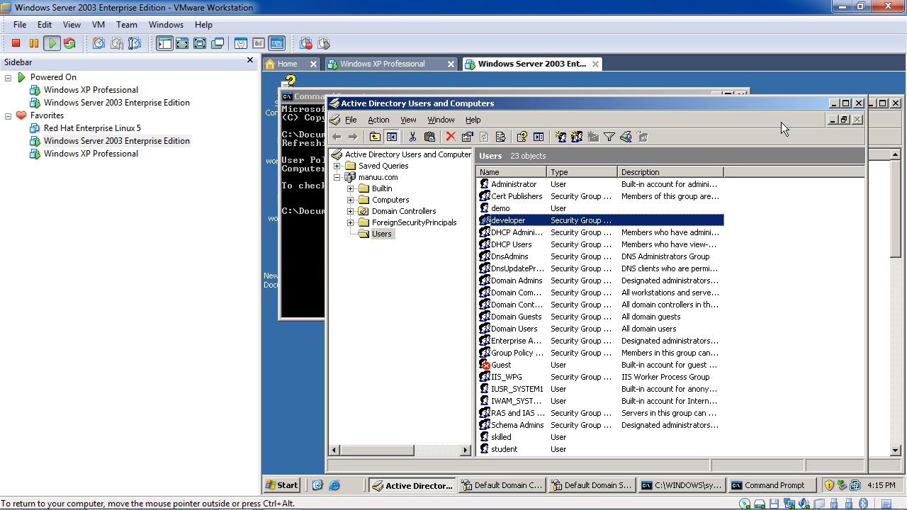
Close Active Directory Users and Computers, both security settings consoles, and the Command Prompt.
{"action": "left_click", "coordinate": [858, 103]}
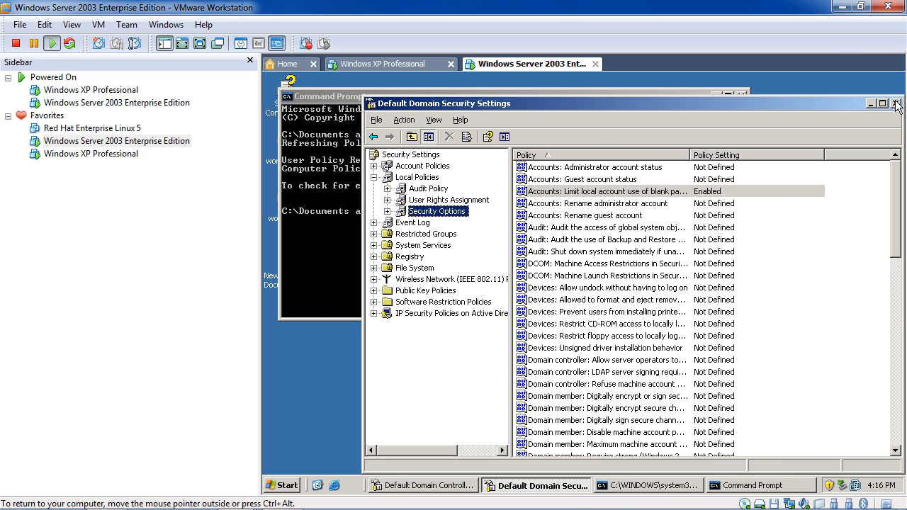
{"action": "left_click", "coordinate": [894, 103]}
{"action": "left_click", "coordinate": [740, 96]}
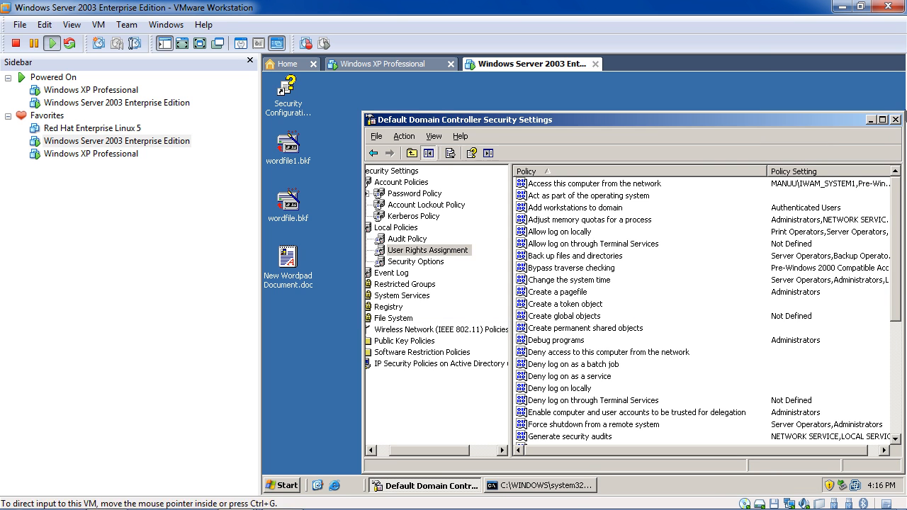
{"action": "left_click", "coordinate": [895, 119]}
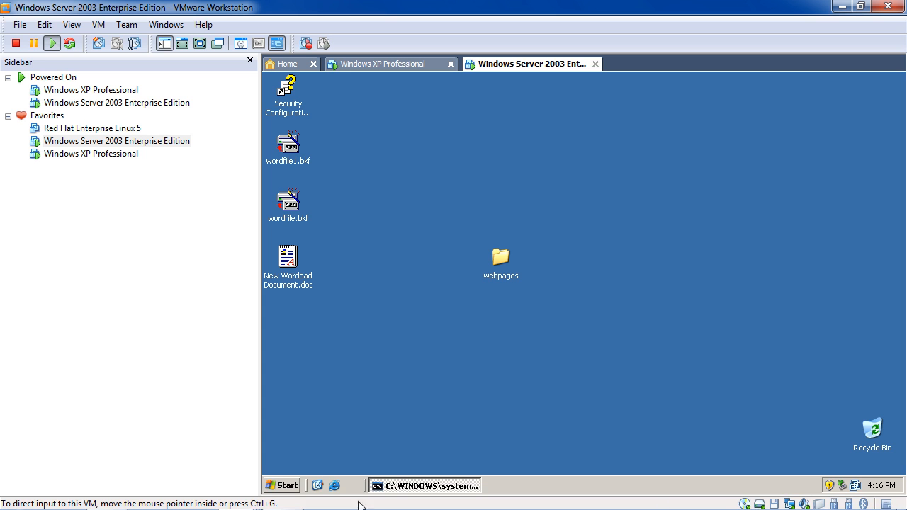
Click near the guest taskbar and bring up the desktop context menu.
{"action": "mouse_move", "coordinate": [268, 505]}
{"action": "left_click", "coordinate": [766, 494]}
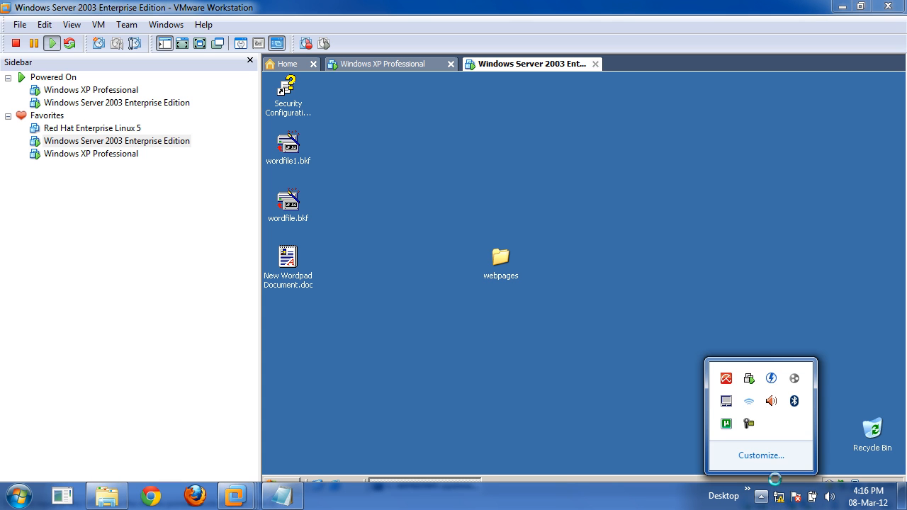
{"action": "right_click", "coordinate": [751, 423]}
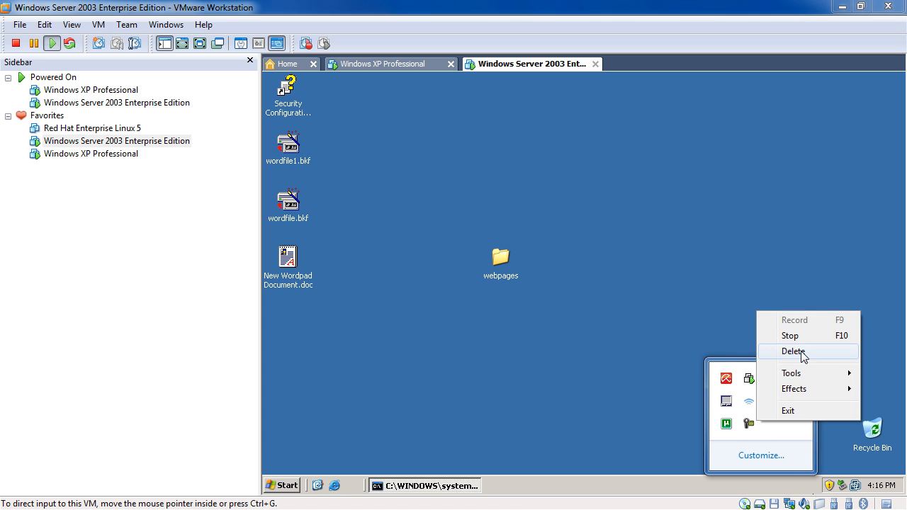